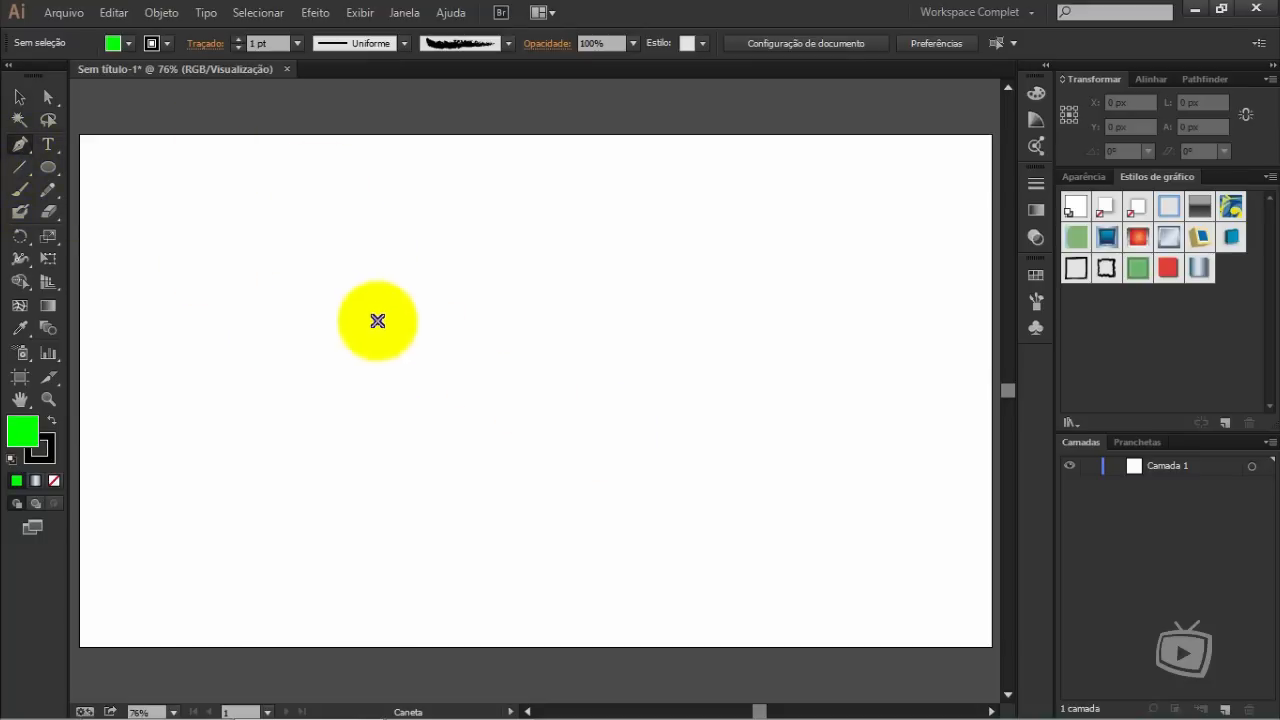
Draw an open curved path with three anchor points across the upper artboard using the Pen tool, and remove its fill
{"action": "left_click", "coordinate": [234, 321]}
{"action": "left_click_drag", "start_coordinate": [431, 257], "coordinate": [532, 259]}
{"action": "left_click_drag", "start_coordinate": [635, 265], "coordinate": [763, 335]}
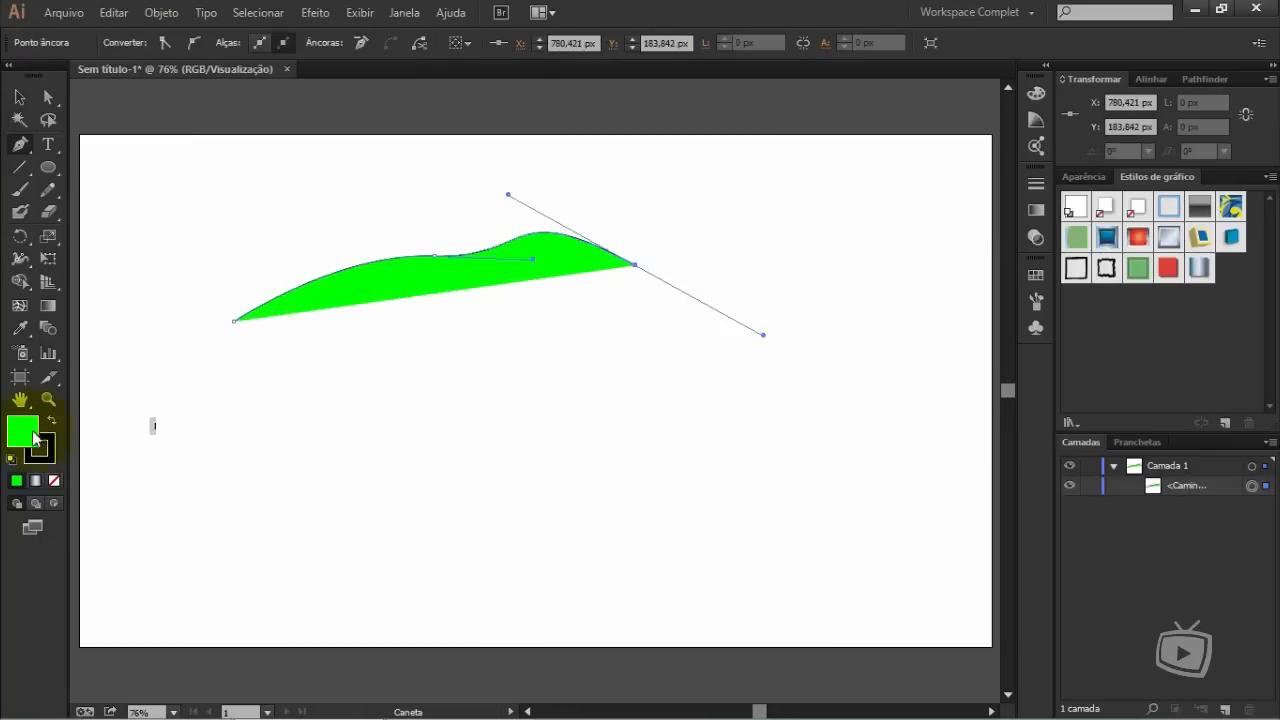
{"action": "left_click", "coordinate": [55, 482]}
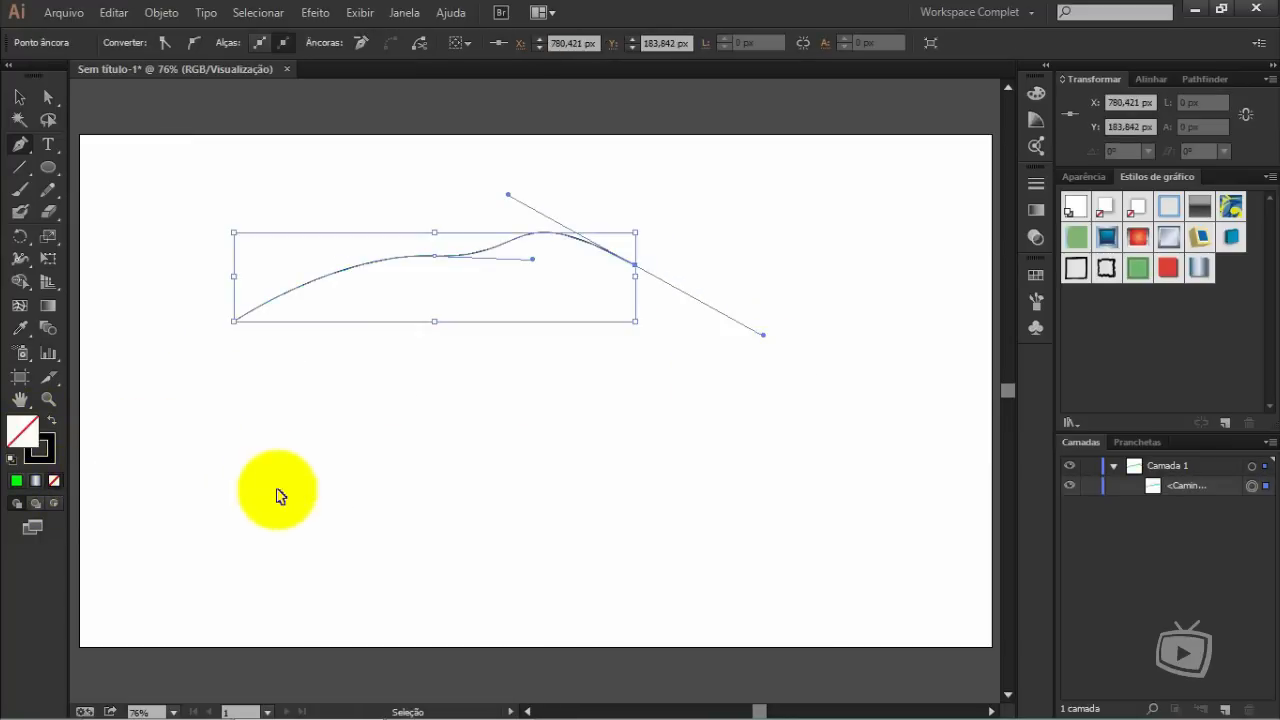
Undo the fill removal and all anchor points of the open curved path
{"action": "key", "text": "ctrl+z"}
{"action": "key", "text": "ctrl+z"}
{"action": "key", "text": "ctrl+z"}
{"action": "key", "text": "ctrl+z"}
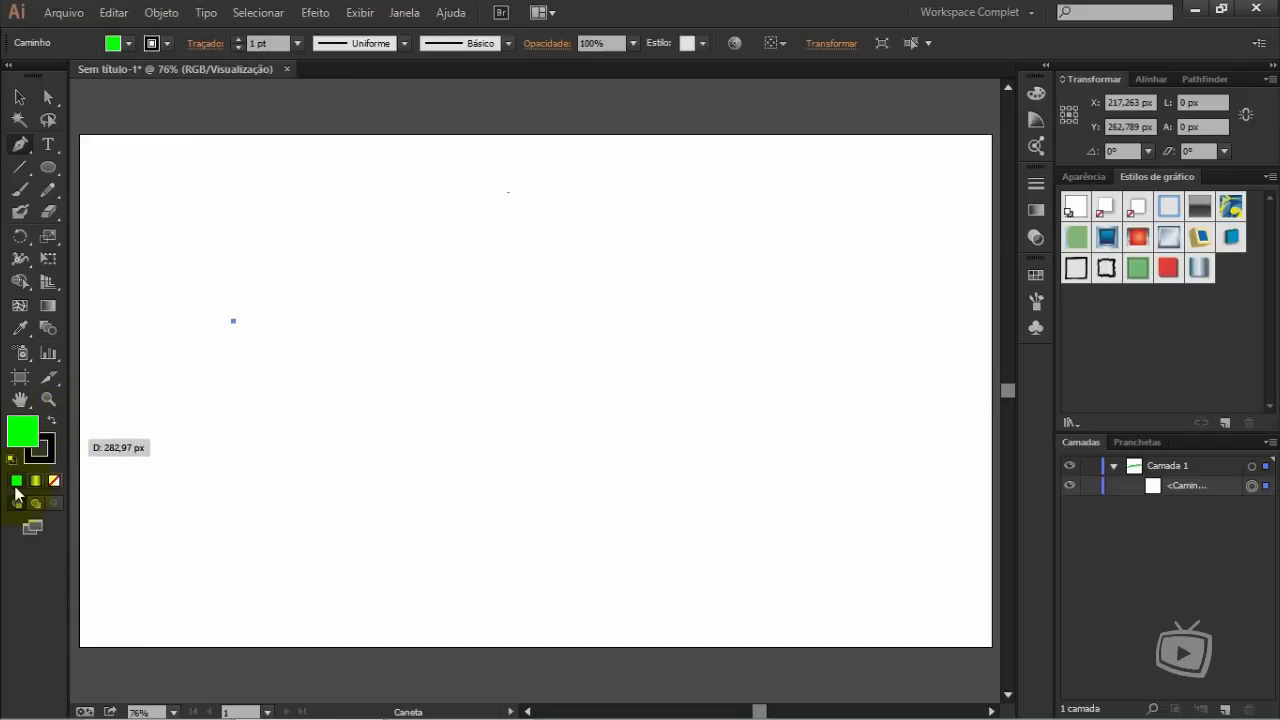
{"action": "key", "text": "ctrl+z"}
Set the fill to none and draw a closed five-sided polygon of straight segments with the Pen tool
{"action": "left_click", "coordinate": [57, 481]}
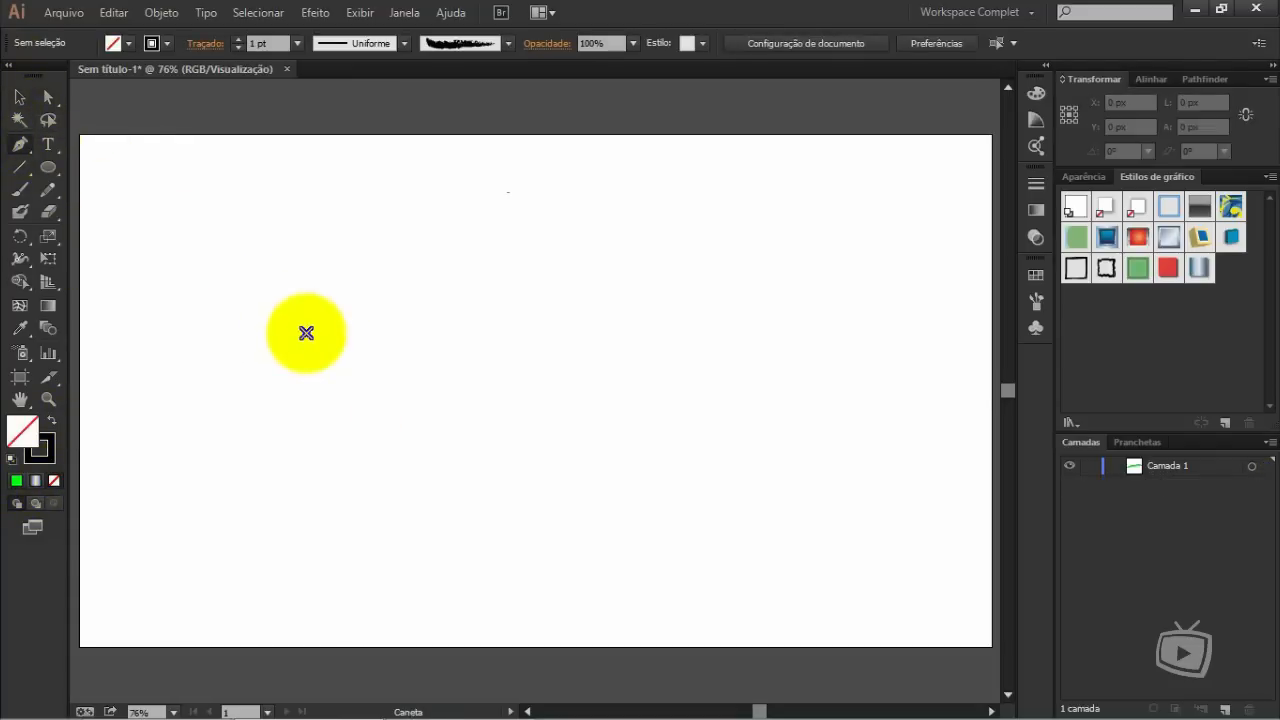
{"action": "left_click", "coordinate": [276, 342]}
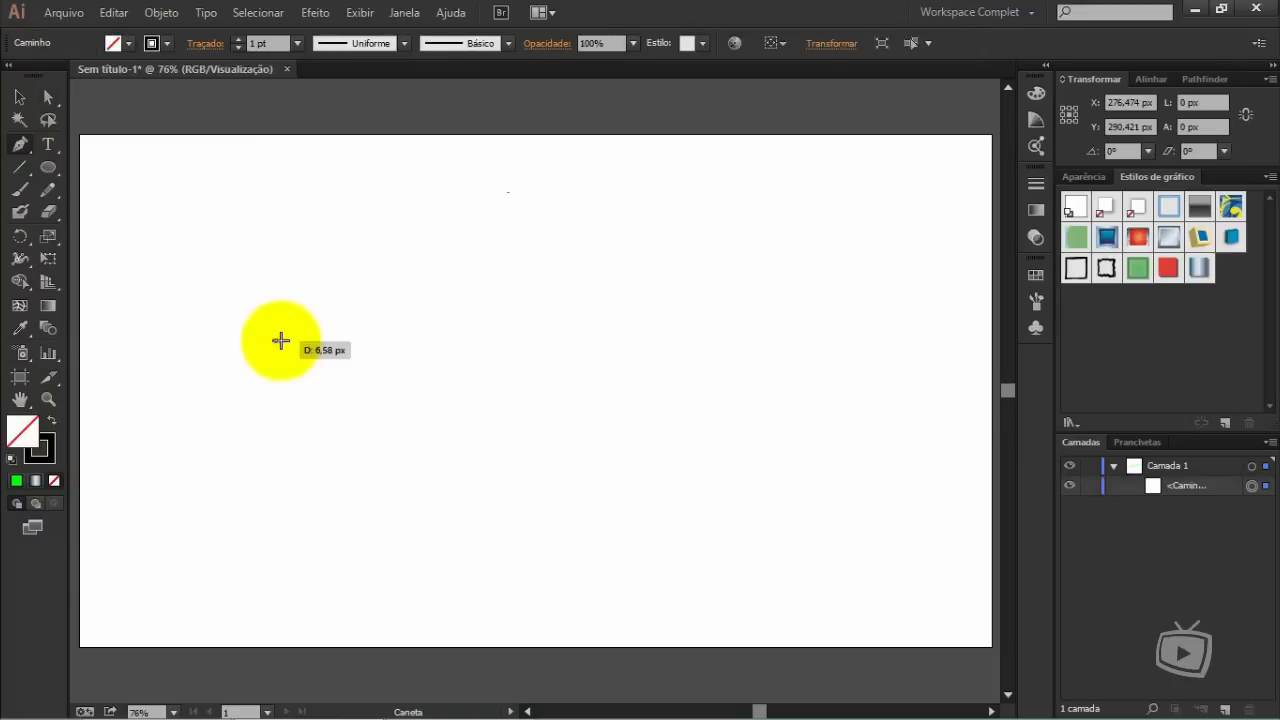
{"action": "left_click", "coordinate": [607, 242]}
{"action": "left_click", "coordinate": [471, 492]}
{"action": "left_click", "coordinate": [290, 390]}
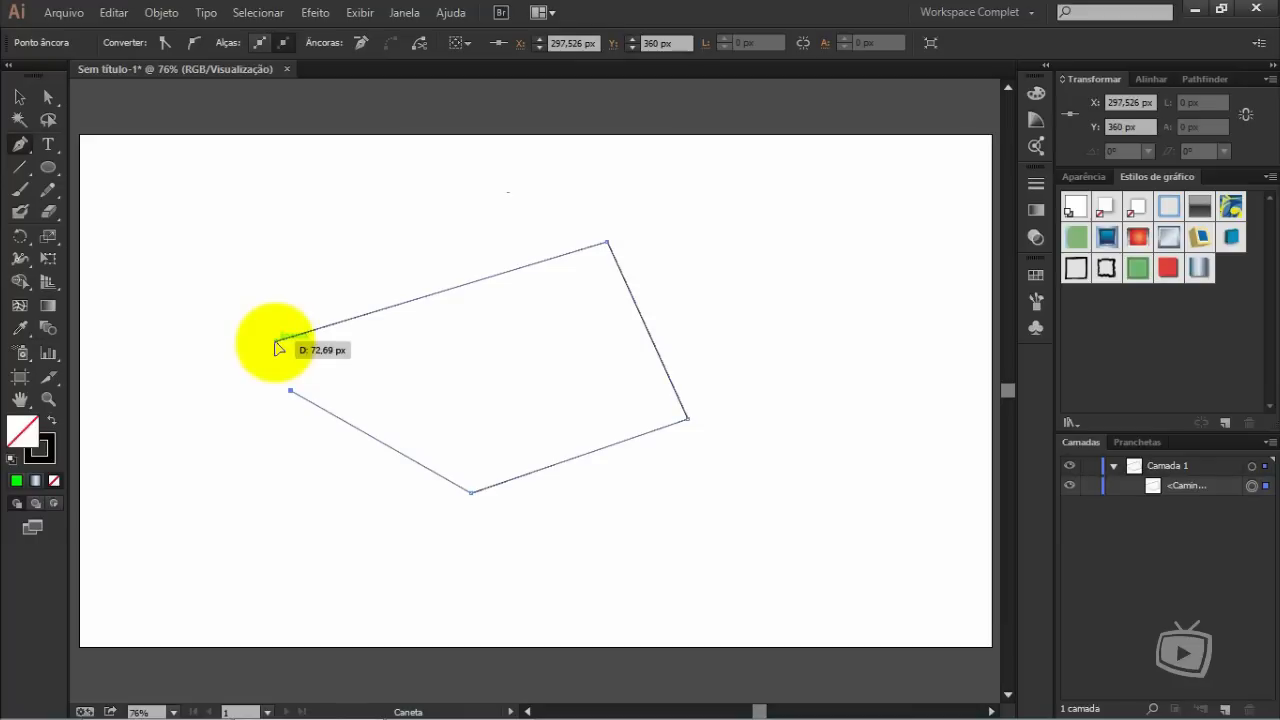
Move the polygon down and to the right to about X 649 px, Y 402 px, and deselect it
{"action": "left_click", "coordinate": [19, 97]}
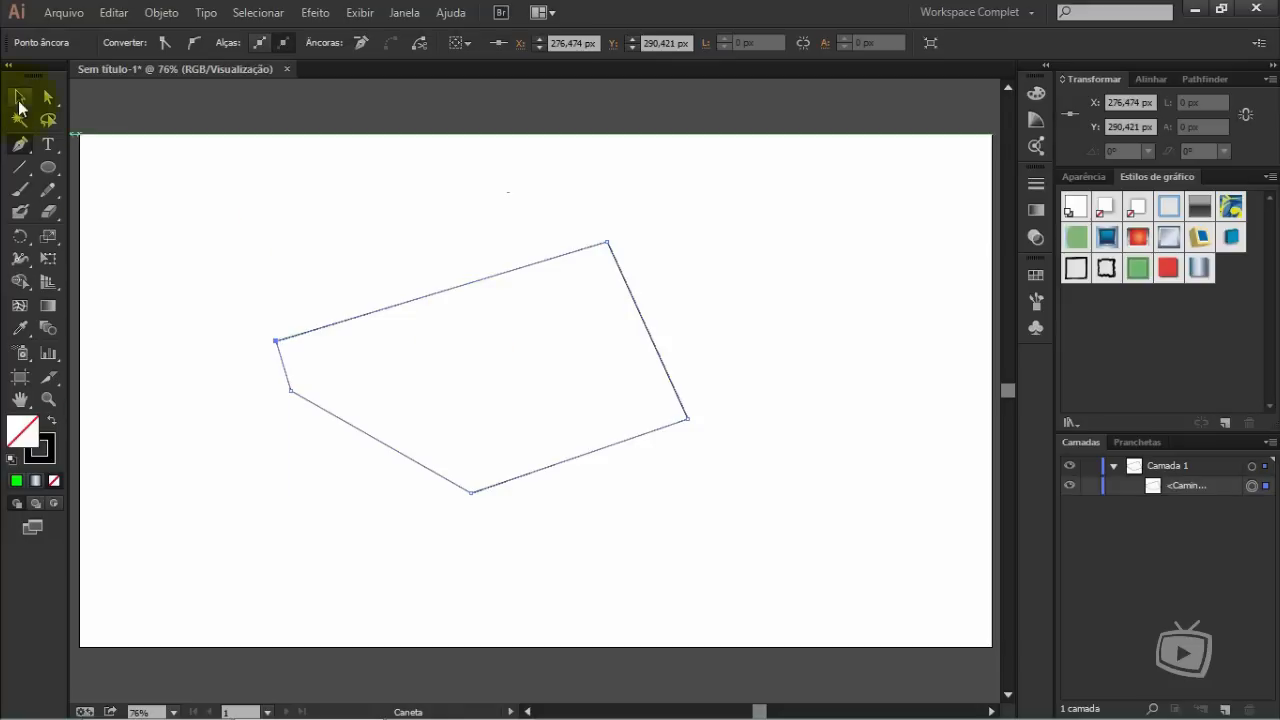
{"action": "mouse_move", "coordinate": [482, 358]}
{"action": "left_mouse_down"}
{"action": "mouse_move", "coordinate": [462, 339]}
{"action": "mouse_move", "coordinate": [491, 359]}
{"action": "left_mouse_up"}
{"action": "left_click_drag", "start_coordinate": [461, 287], "coordinate": [515, 349]}
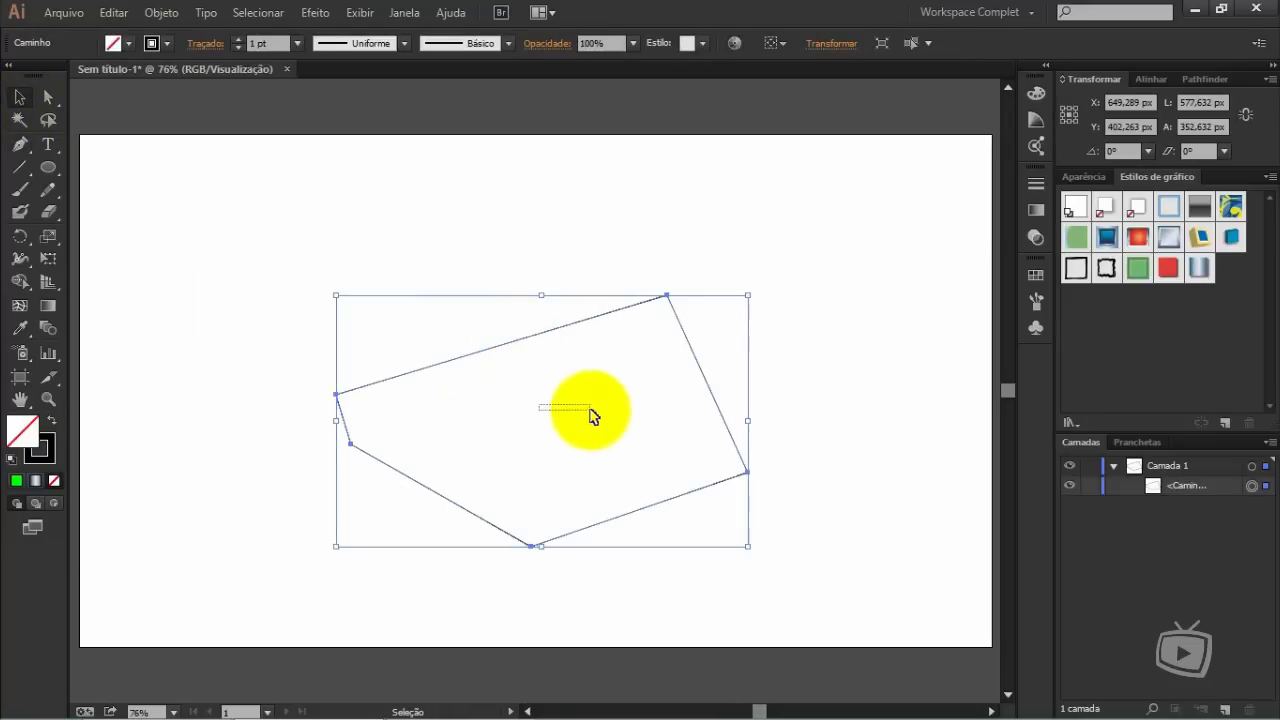
{"action": "left_click", "coordinate": [613, 482]}
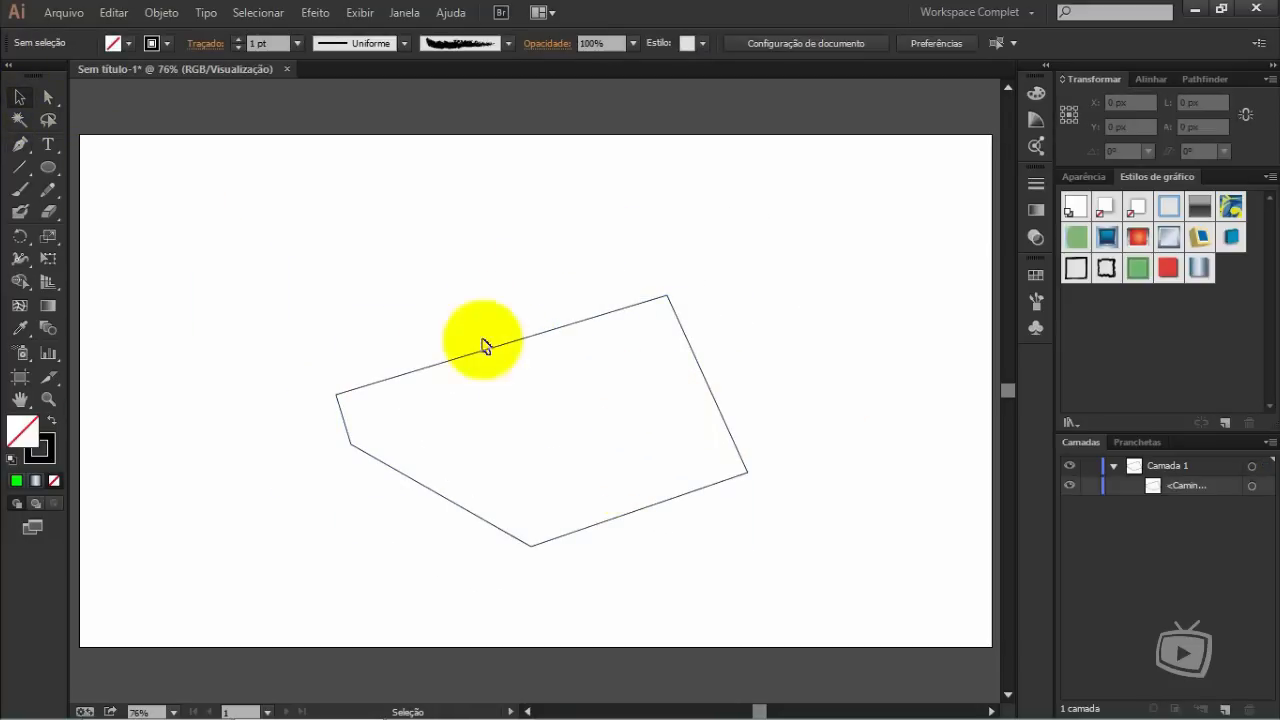
Move the polygon by its edge to about X 699 px, Y 360 px, and delete it
{"action": "left_click_drag", "start_coordinate": [471, 334], "coordinate": [523, 360]}
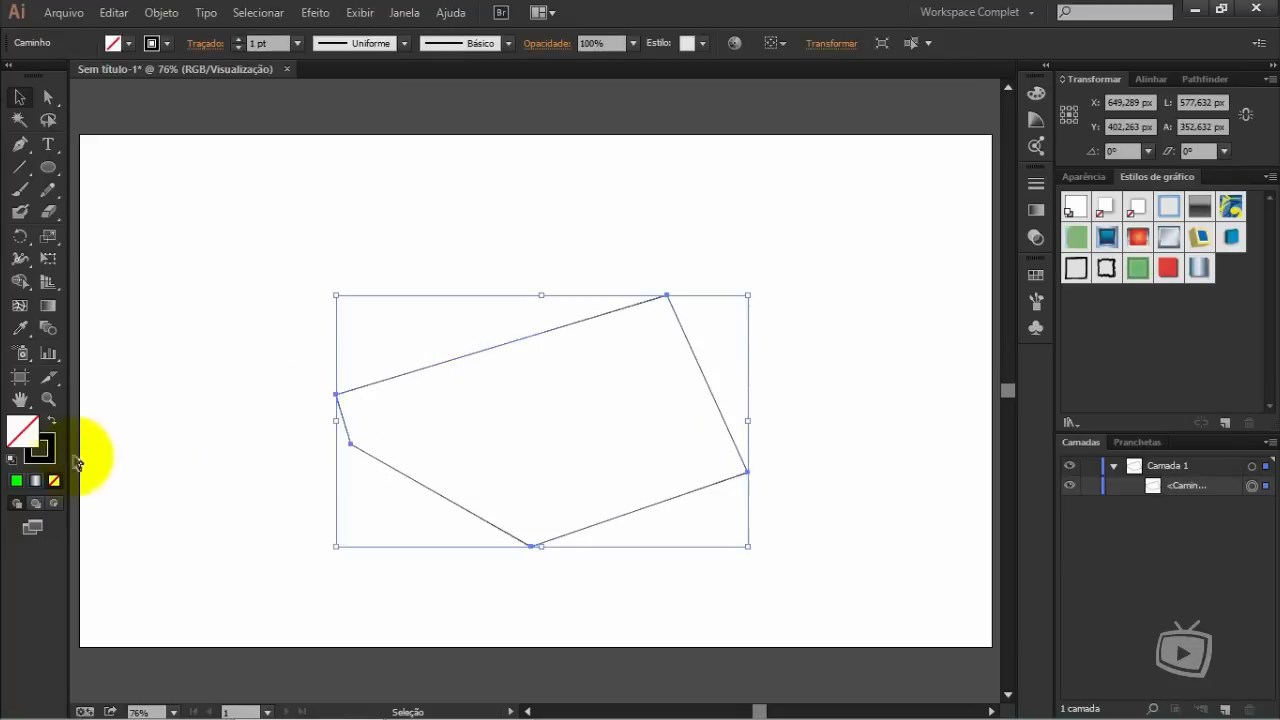
{"action": "left_click_drag", "start_coordinate": [494, 434], "coordinate": [587, 443]}
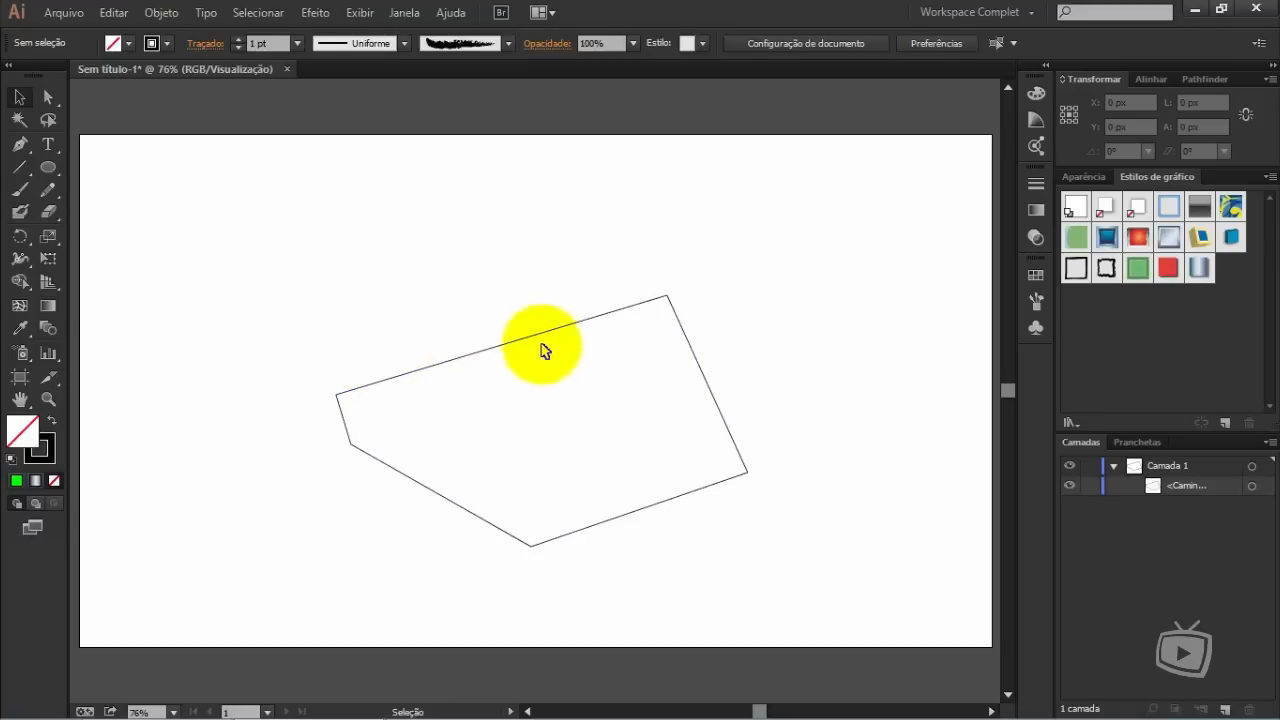
{"action": "left_click_drag", "start_coordinate": [529, 337], "coordinate": [566, 331]}
{"action": "key", "text": "Delete"}
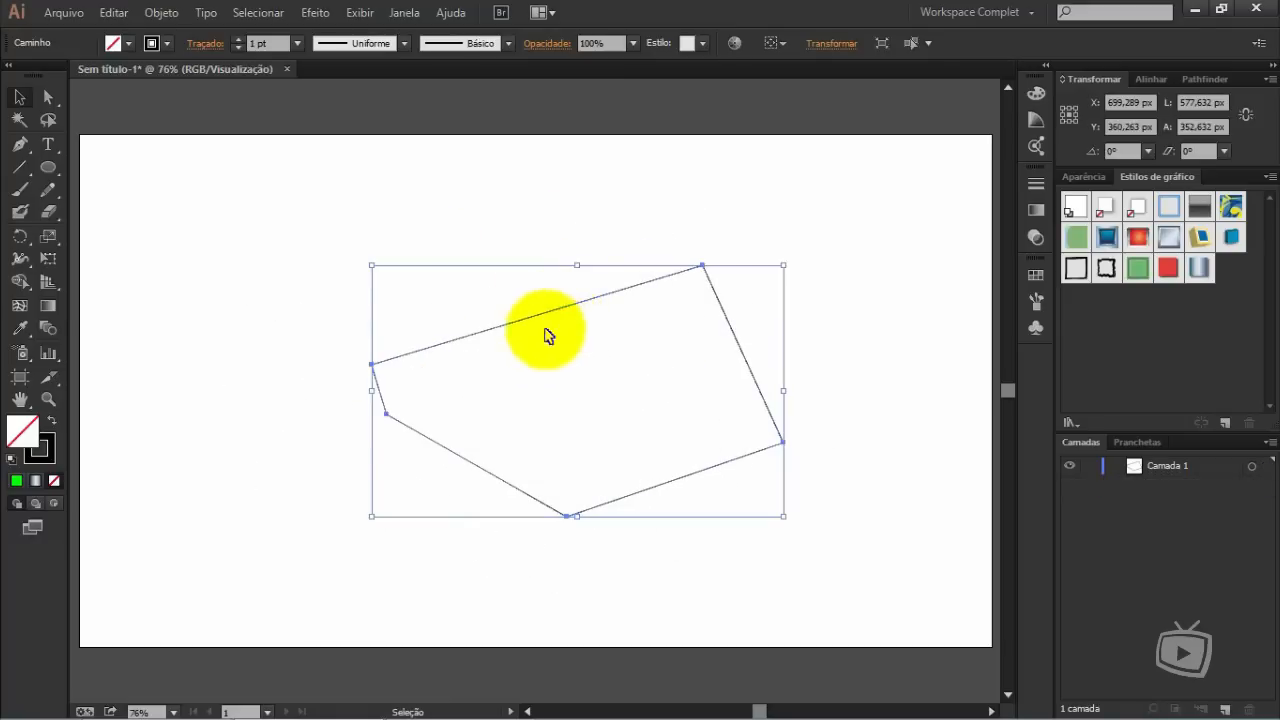
Draw a closed oval-like shape with the Pen tool from four anchor points, pulling out direction handles to curve its segments
{"action": "left_click", "coordinate": [20, 145]}
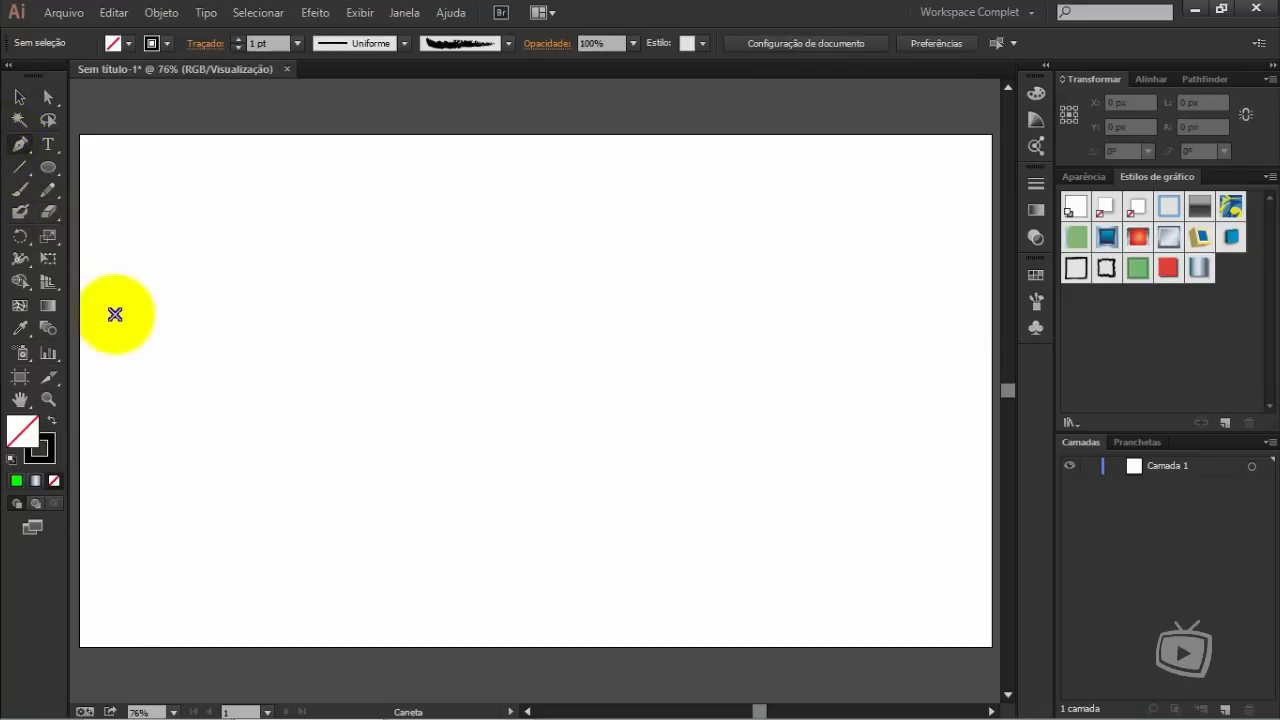
{"action": "left_click", "coordinate": [295, 316]}
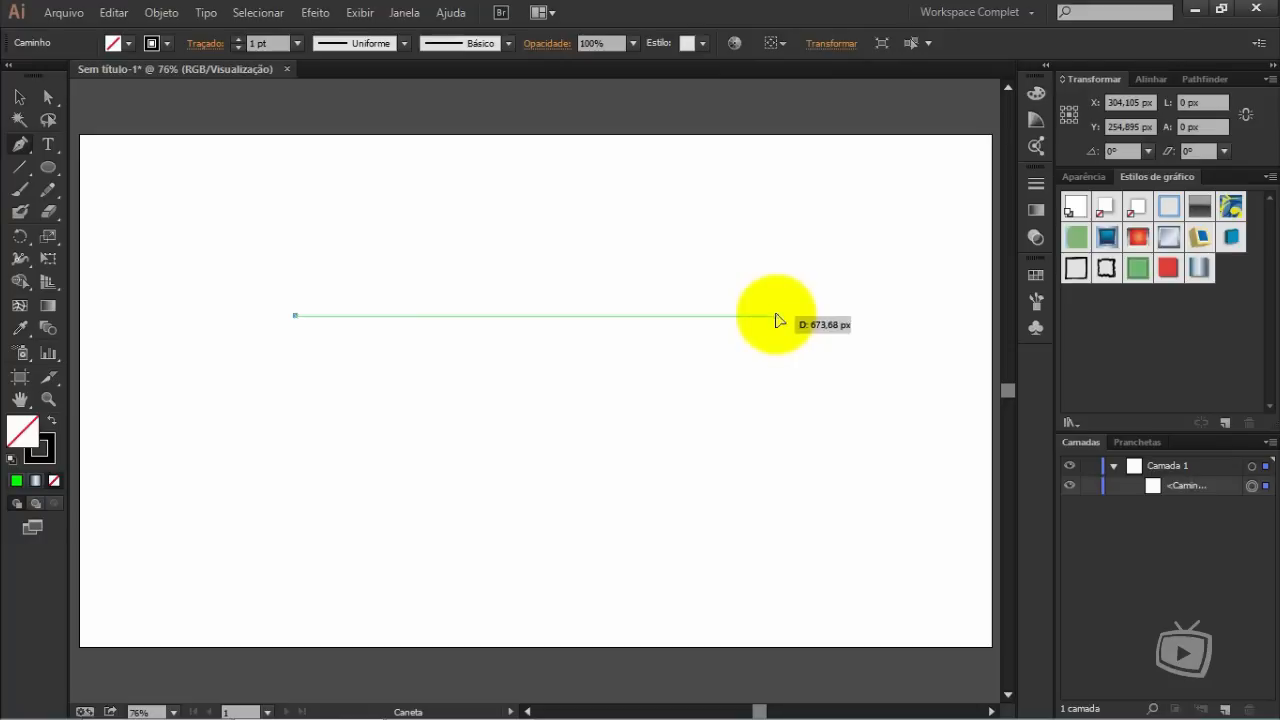
{"action": "left_click_drag", "start_coordinate": [777, 316], "coordinate": [987, 418]}
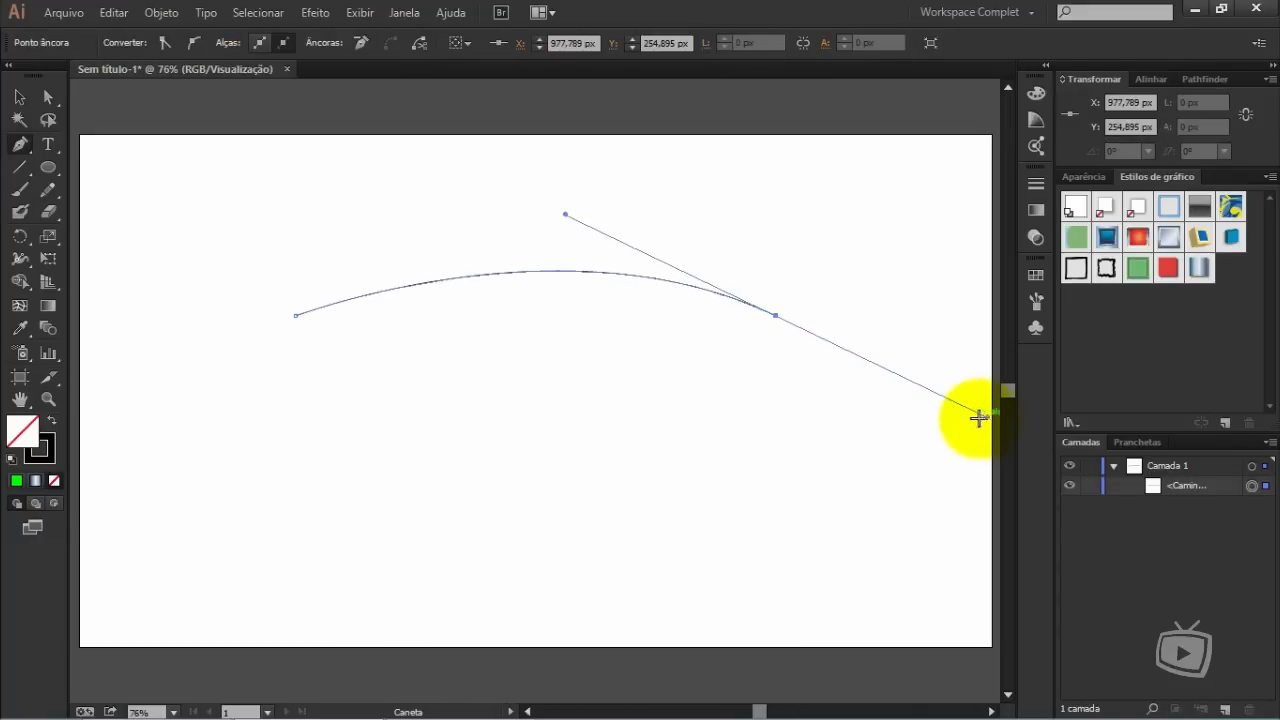
{"action": "left_click_drag", "start_coordinate": [653, 503], "coordinate": [572, 513]}
{"action": "left_click_drag", "start_coordinate": [390, 479], "coordinate": [331, 449]}
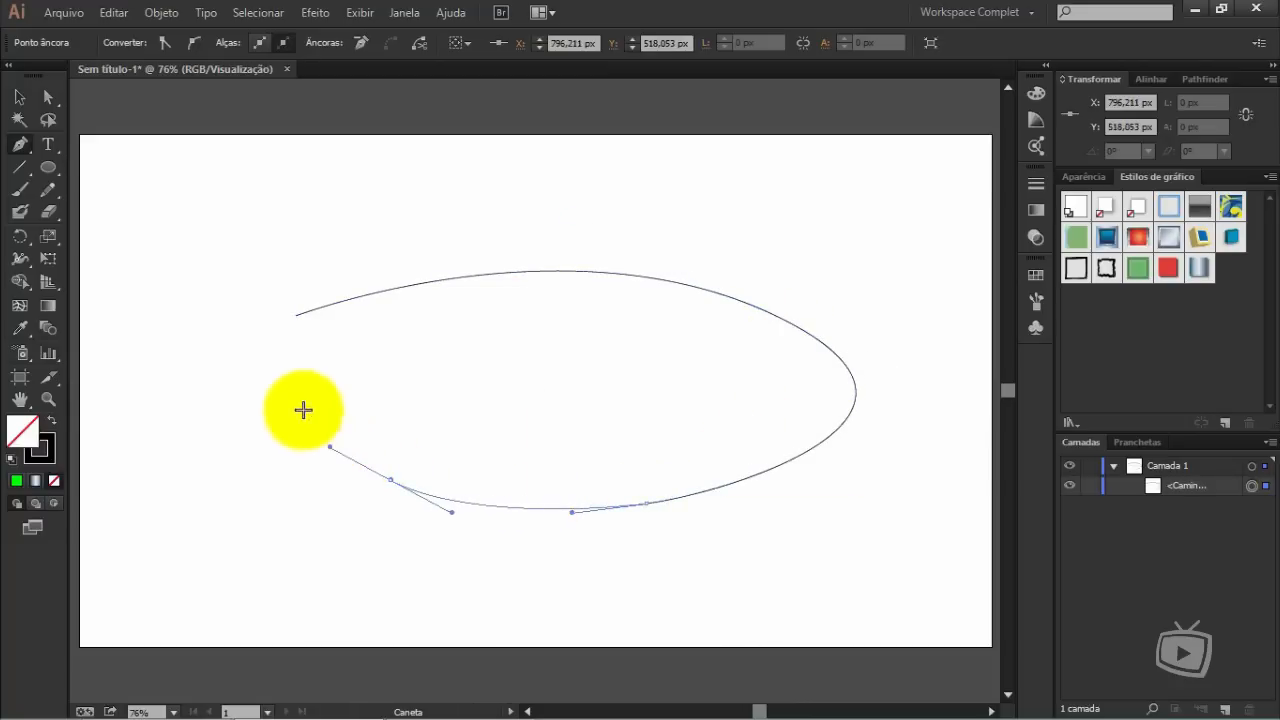
{"action": "left_click_drag", "start_coordinate": [296, 320], "coordinate": [466, 209]}
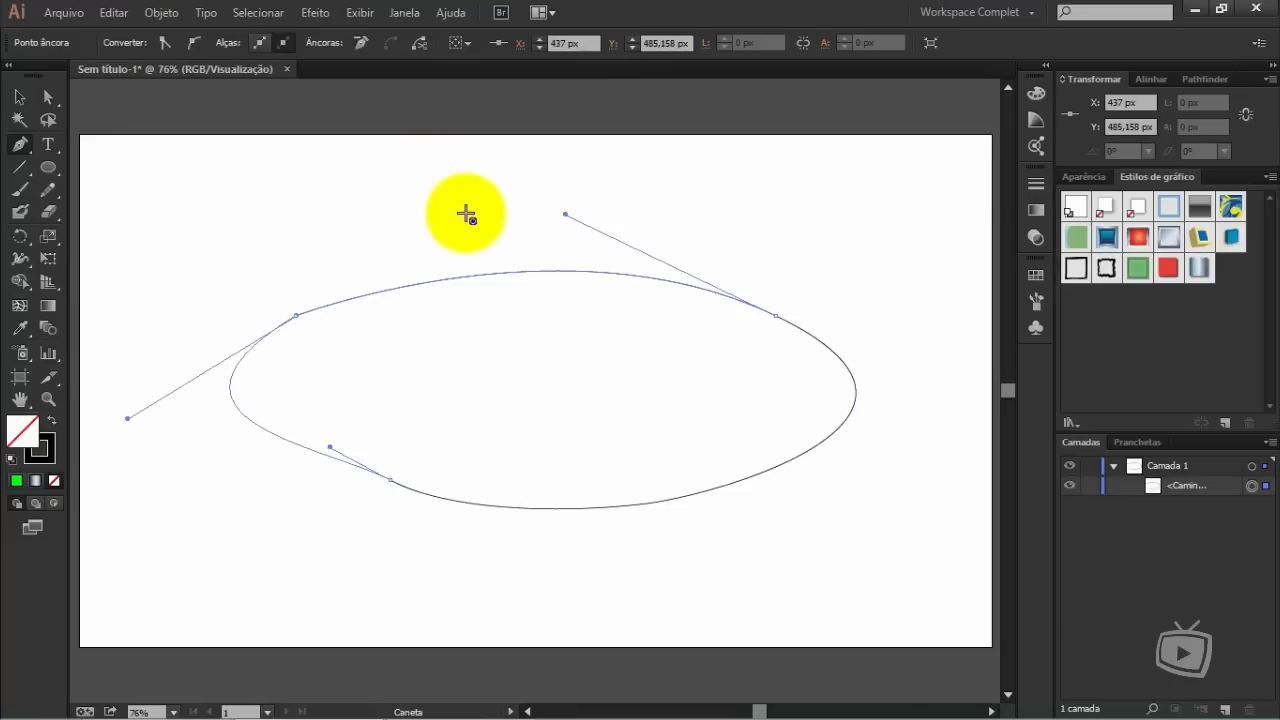
Select the closed oval-like path and delete it
{"action": "left_click", "coordinate": [557, 556]}
{"action": "left_click_drag", "start_coordinate": [497, 518], "coordinate": [642, 625]}
{"action": "key", "text": "Delete"}
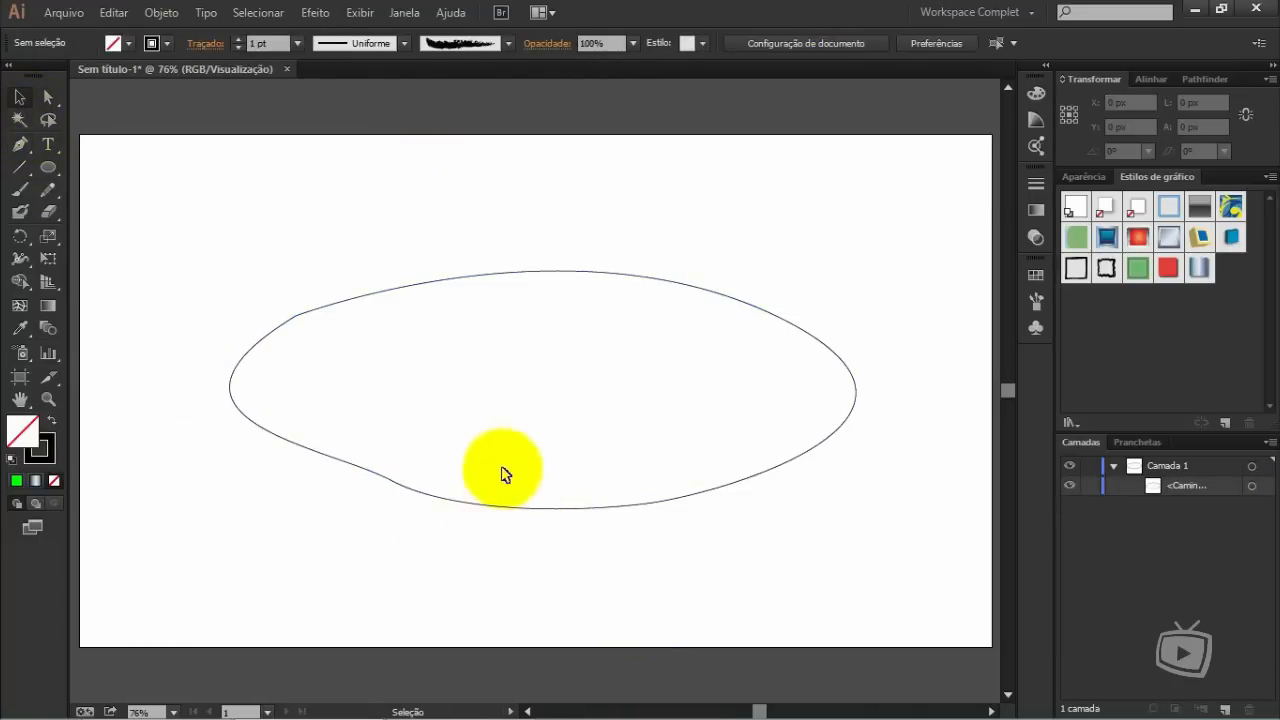
{"action": "left_click", "coordinate": [634, 274]}
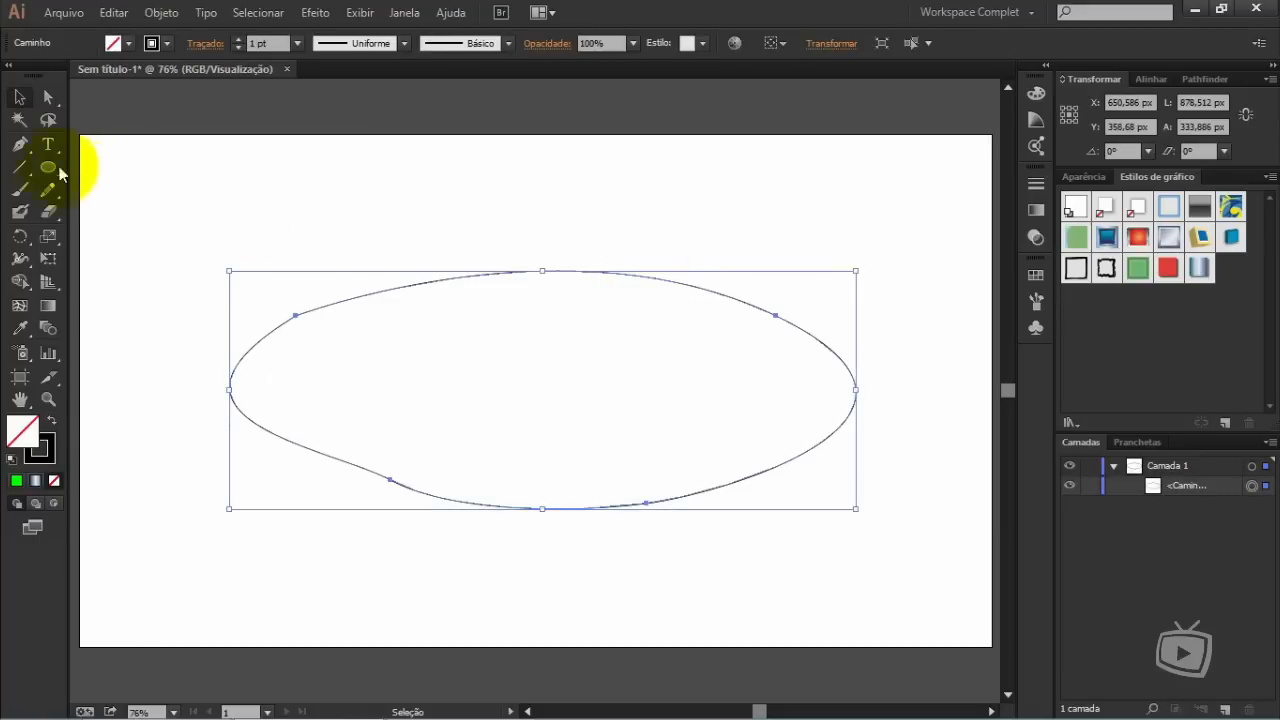
{"action": "key", "text": "Delete"}
Draw an open pen path with a corner start point and two smooth anchors, arching across and curling back below
{"action": "left_click", "coordinate": [20, 144]}
{"action": "left_click", "coordinate": [199, 296]}
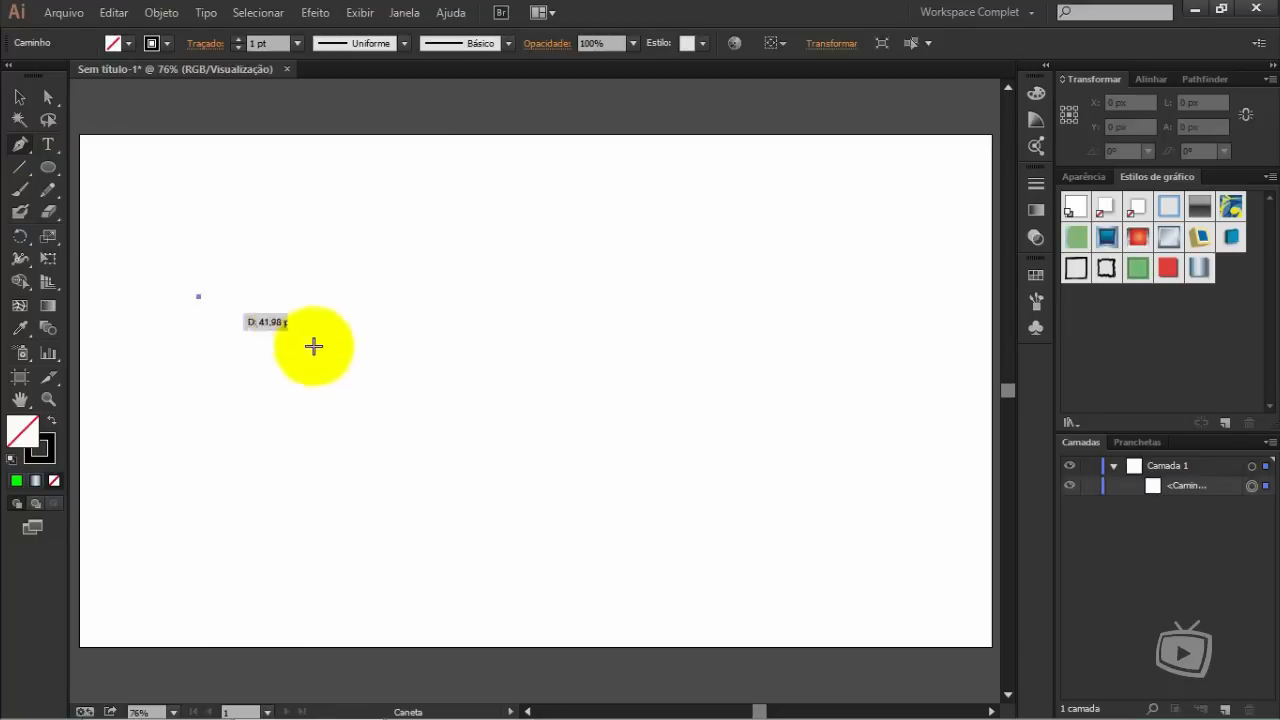
{"action": "left_click_drag", "start_coordinate": [760, 283], "coordinate": [950, 410]}
{"action": "left_click_drag", "start_coordinate": [703, 481], "coordinate": [583, 519]}
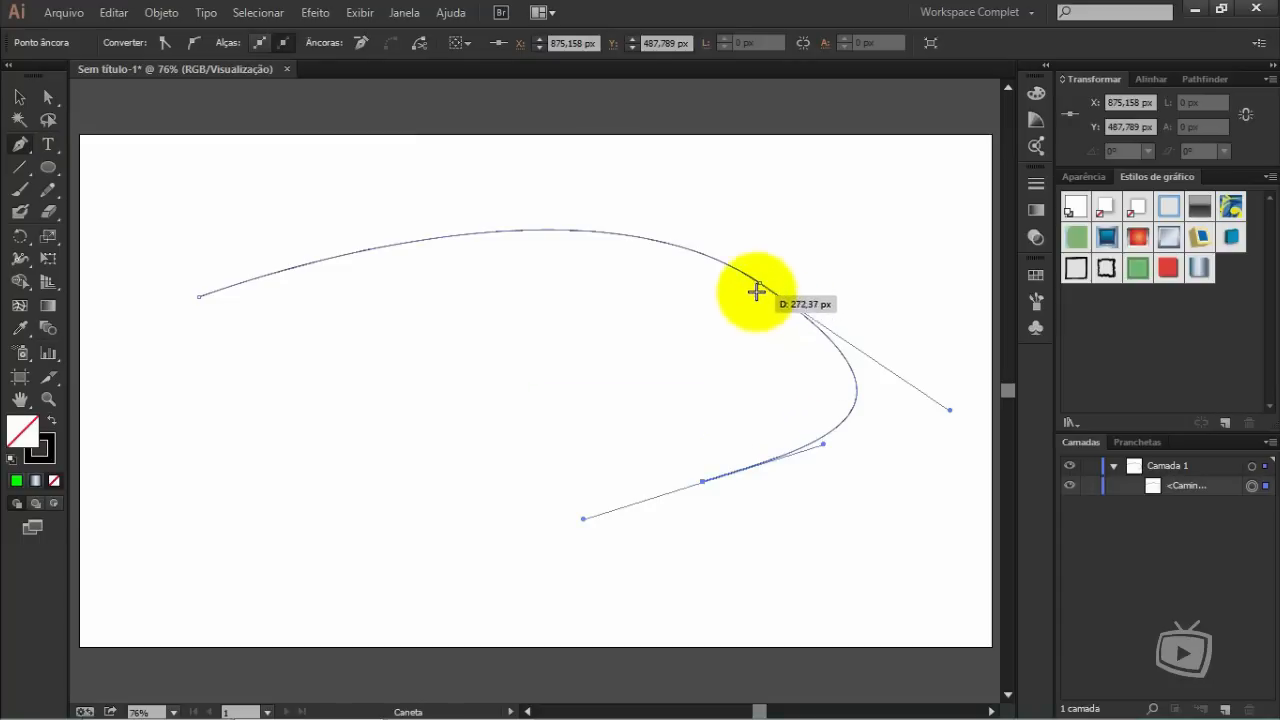
Undo the last curved segment and delete the remaining arc
{"action": "left_click", "coordinate": [17, 100]}
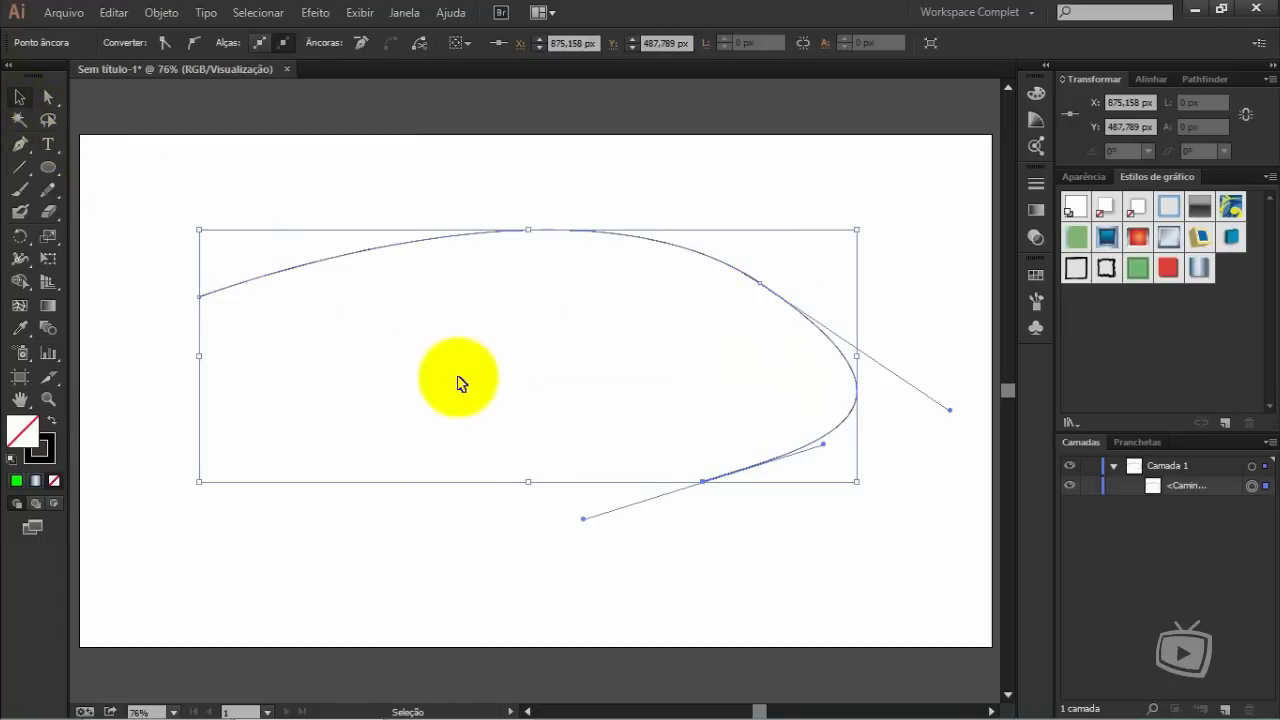
{"action": "key", "text": "ctrl+z"}
{"action": "left_click", "coordinate": [257, 223]}
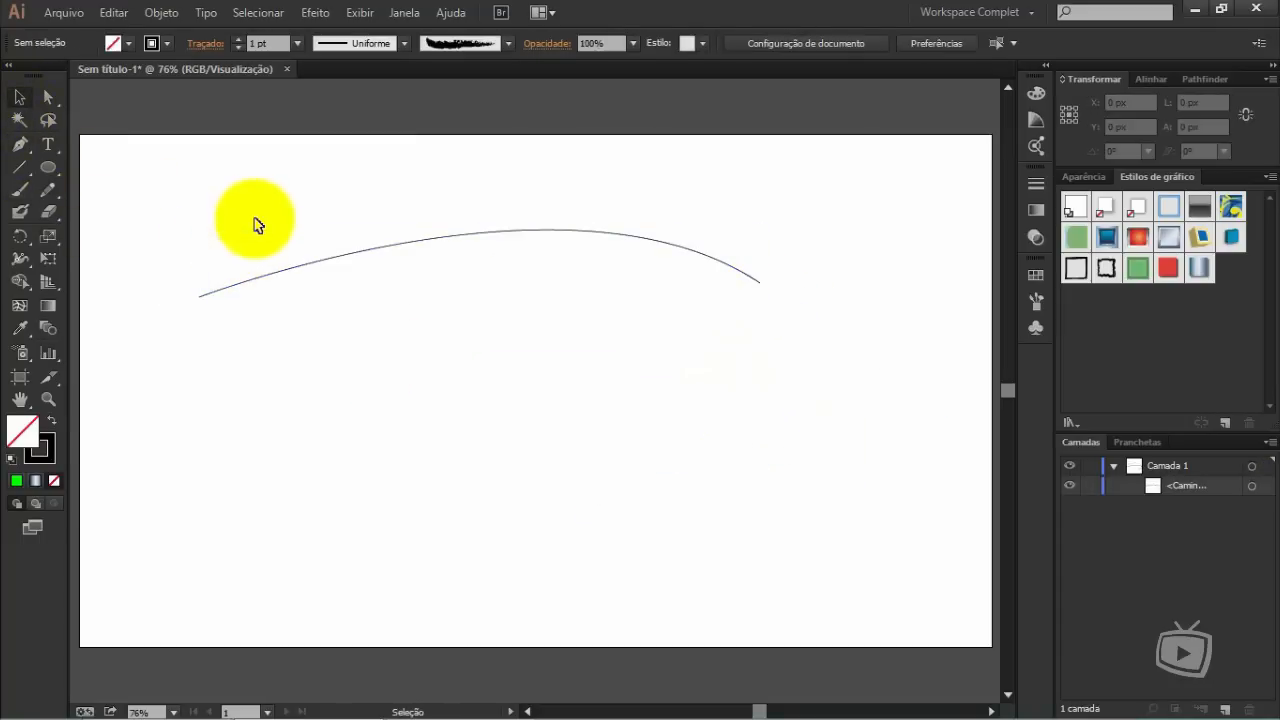
{"action": "left_click", "coordinate": [317, 263]}
{"action": "key", "text": "Delete"}
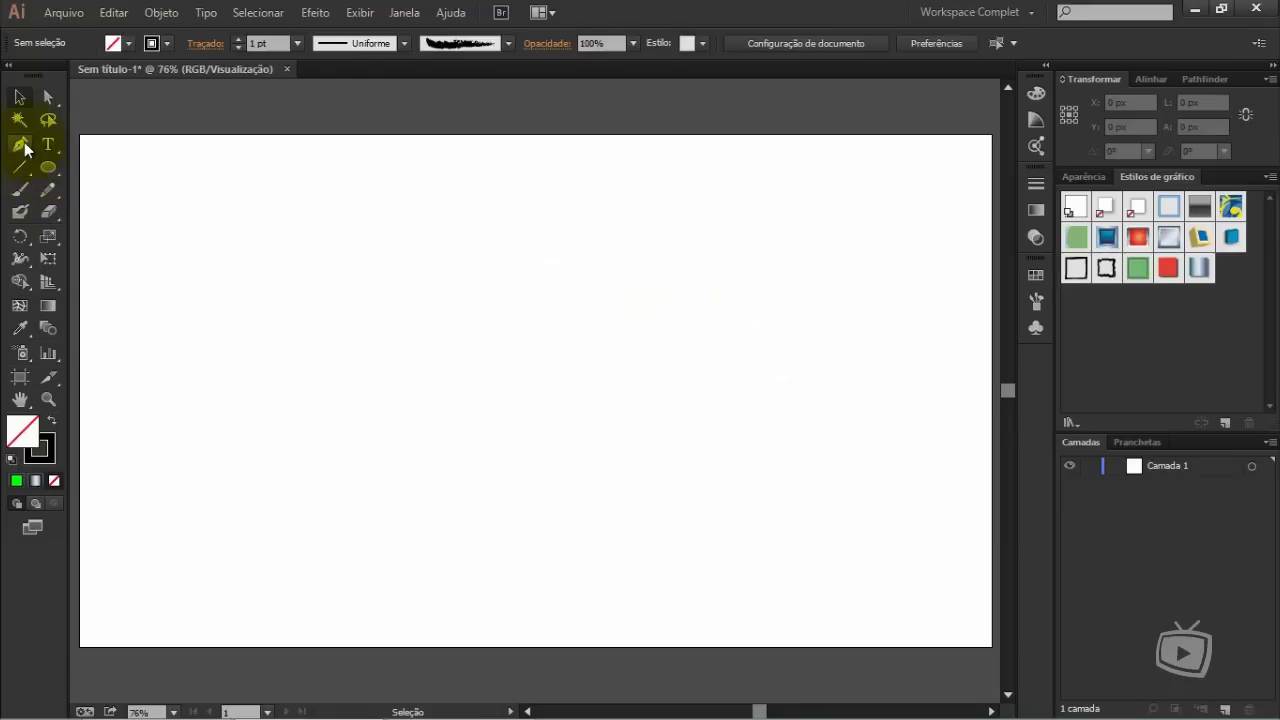
Draw an arc about 646 px wide with the Pen tool and remove the outgoing handle from its end anchor
{"action": "left_click", "coordinate": [20, 145]}
{"action": "left_click", "coordinate": [296, 285]}
{"action": "left_click_drag", "start_coordinate": [756, 286], "coordinate": [984, 352]}
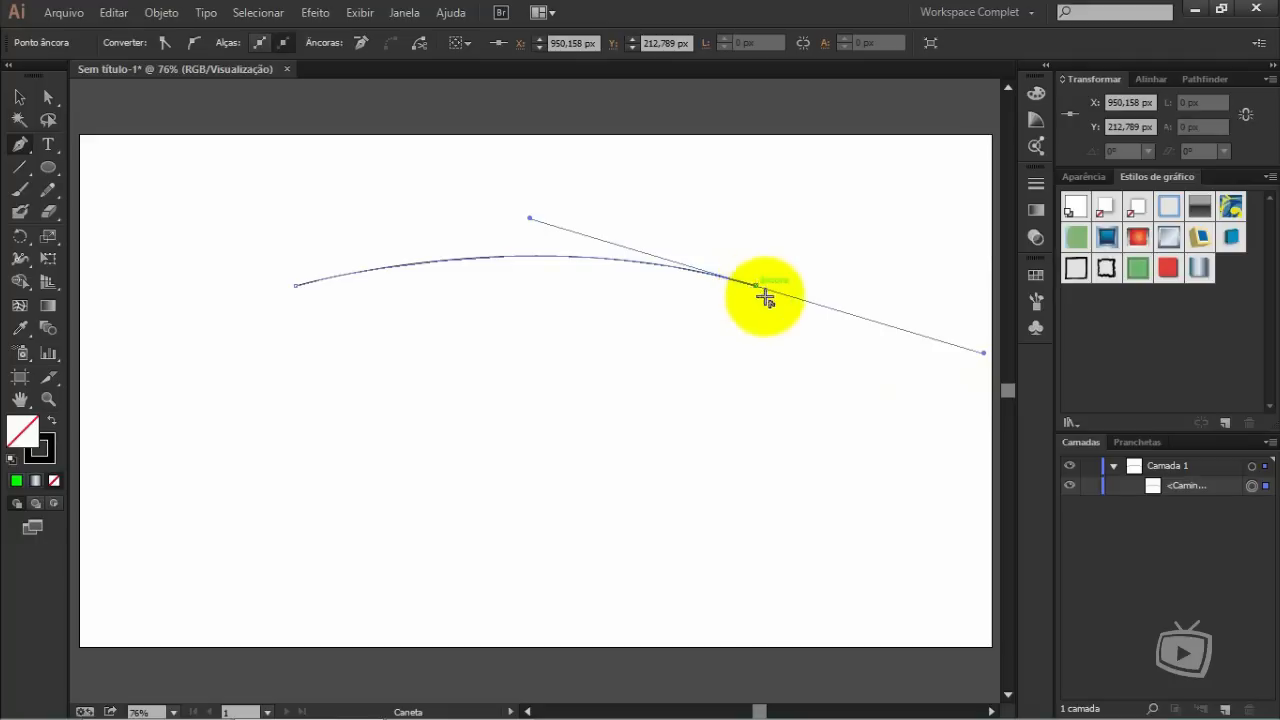
{"action": "left_click_drag", "start_coordinate": [515, 205], "coordinate": [530, 218]}
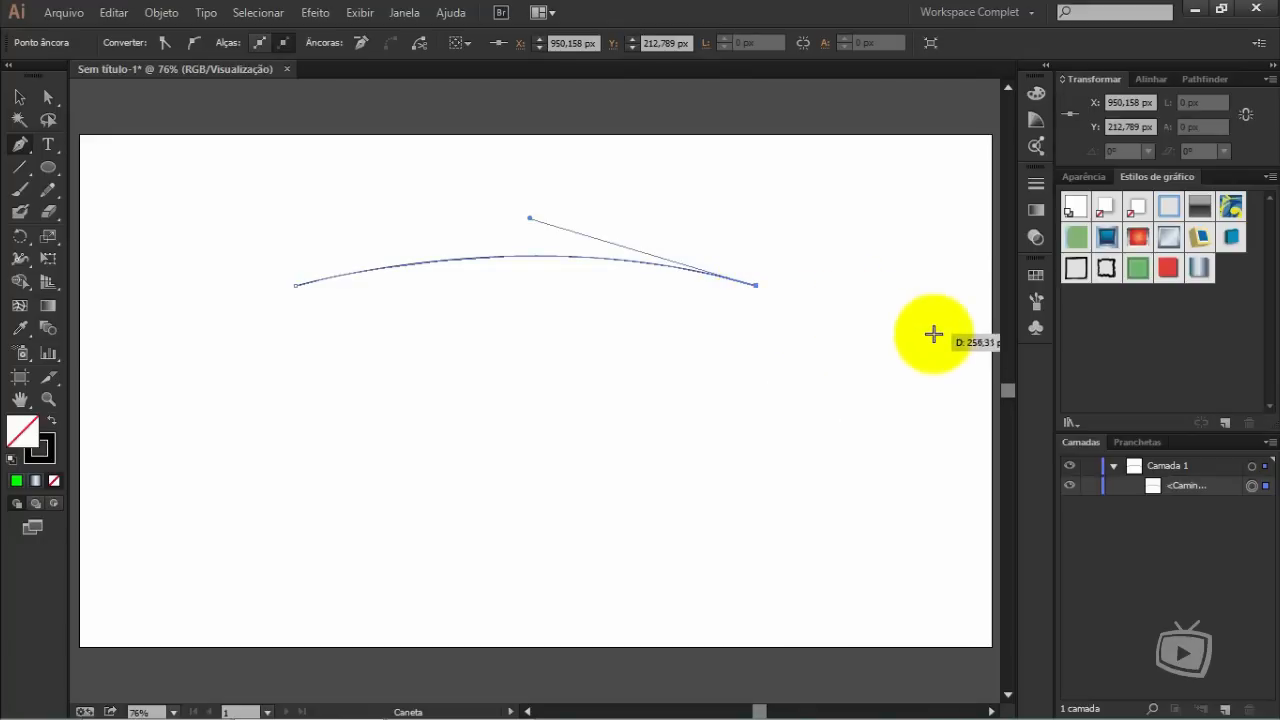
Continue the arc with a straight vertical side and horizontal base, and close the shape at the arc's starting anchor
{"action": "left_click", "coordinate": [757, 573]}
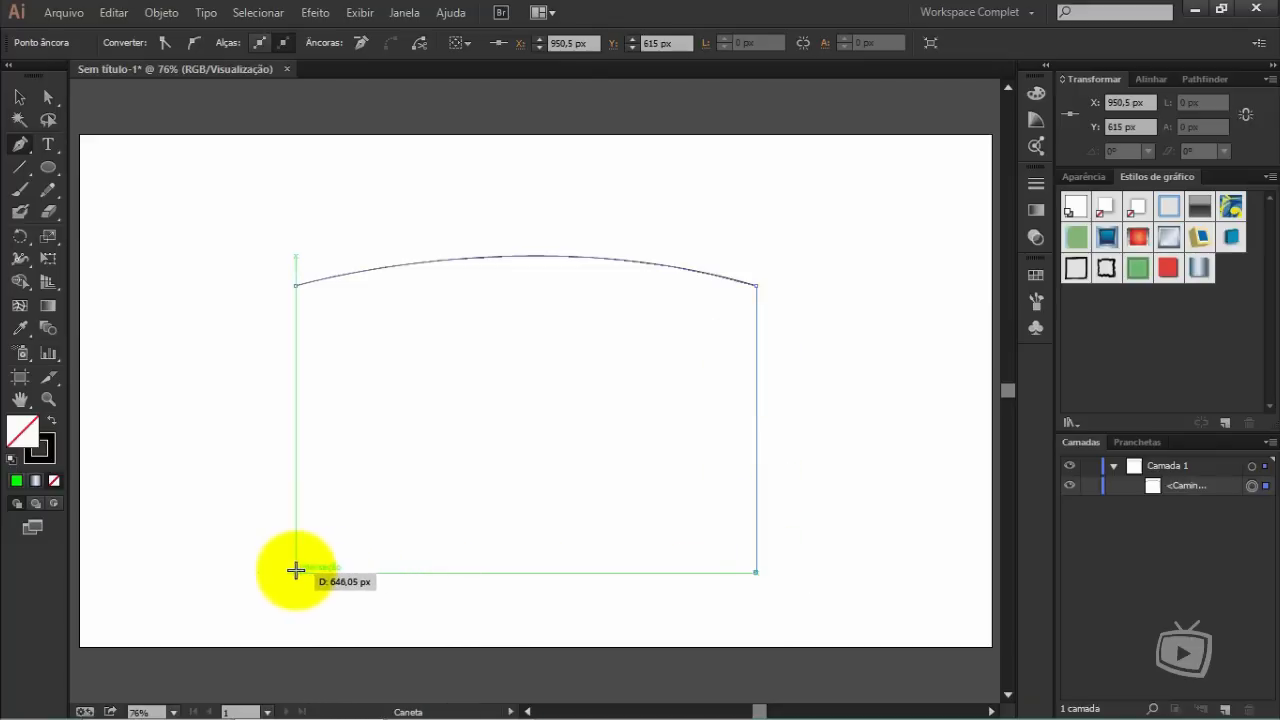
{"action": "left_click", "coordinate": [296, 574]}
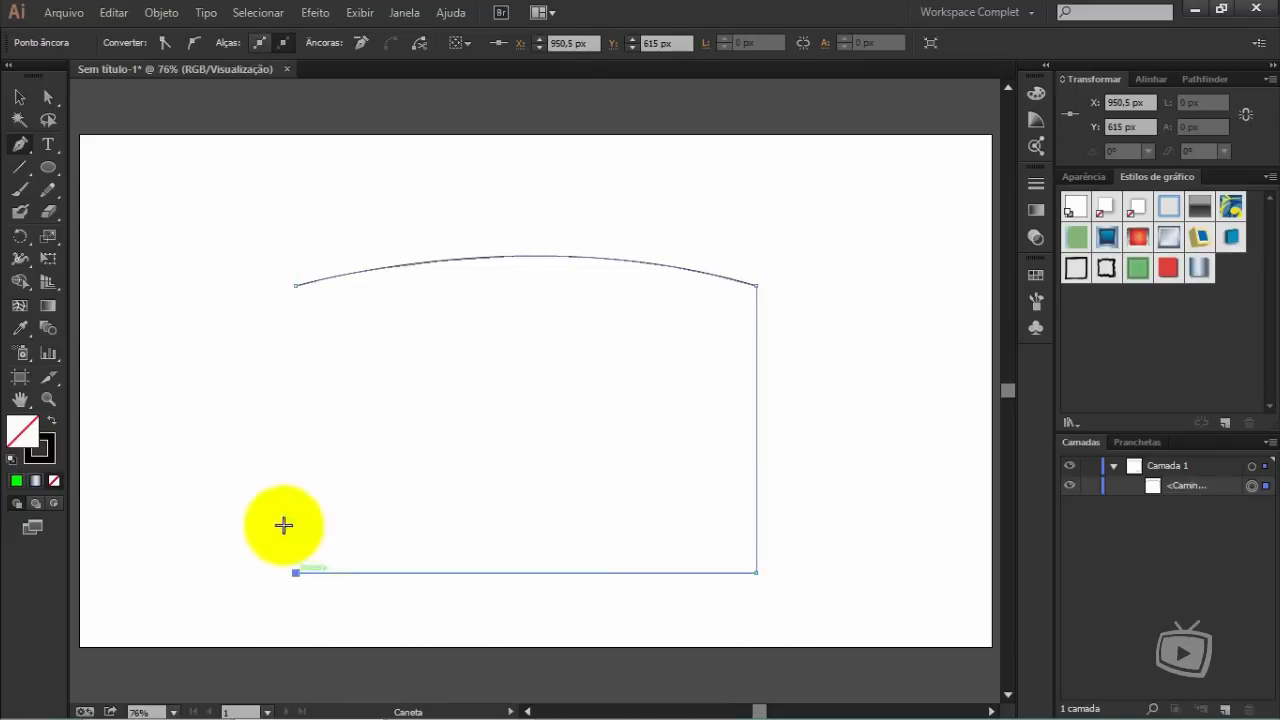
{"action": "left_click", "coordinate": [295, 286]}
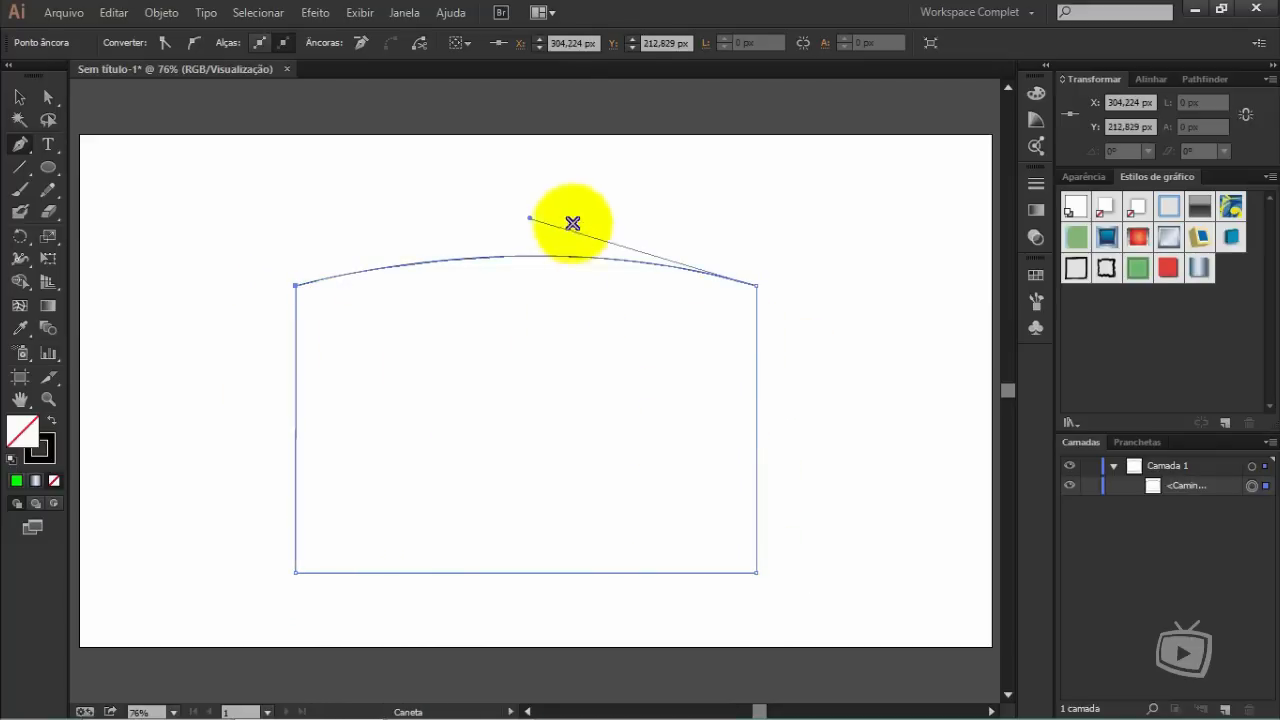
Raise the direction handle of the arc with the Direct Selection tool to make the curved top steeper
{"action": "left_click", "coordinate": [20, 98]}
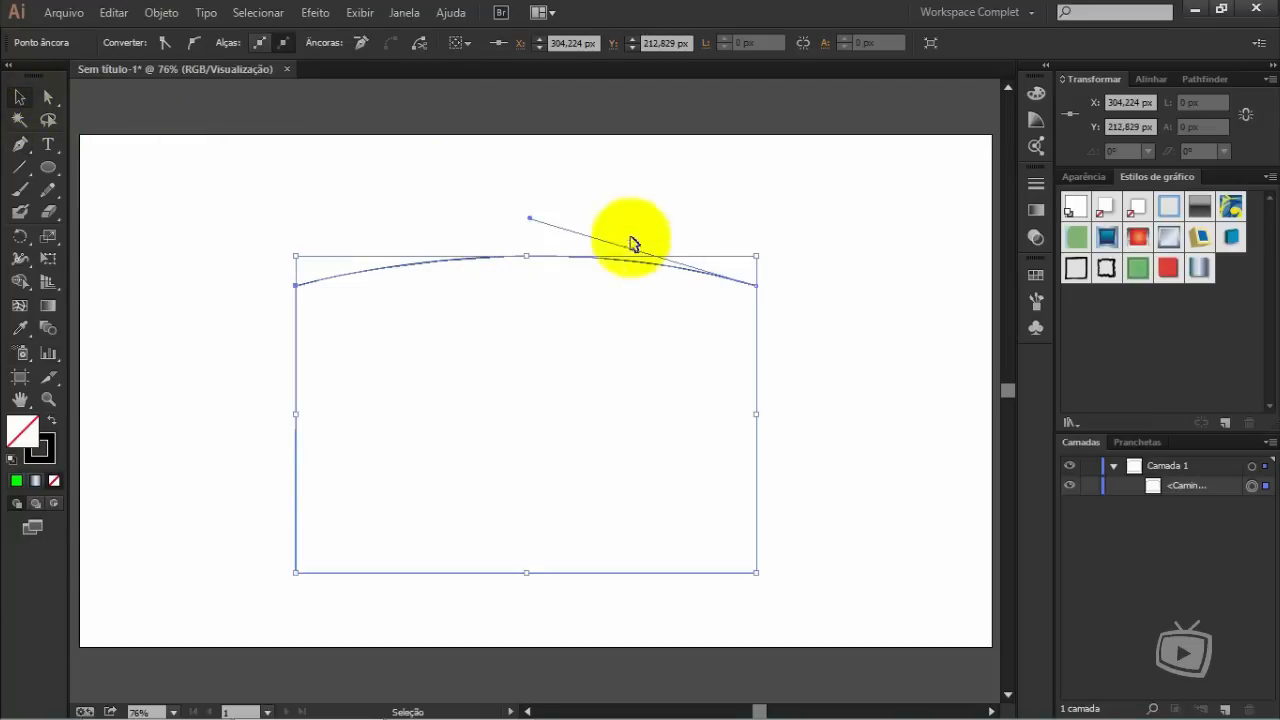
{"action": "left_click", "coordinate": [49, 96]}
{"action": "left_click_drag", "start_coordinate": [548, 224], "coordinate": [543, 167]}
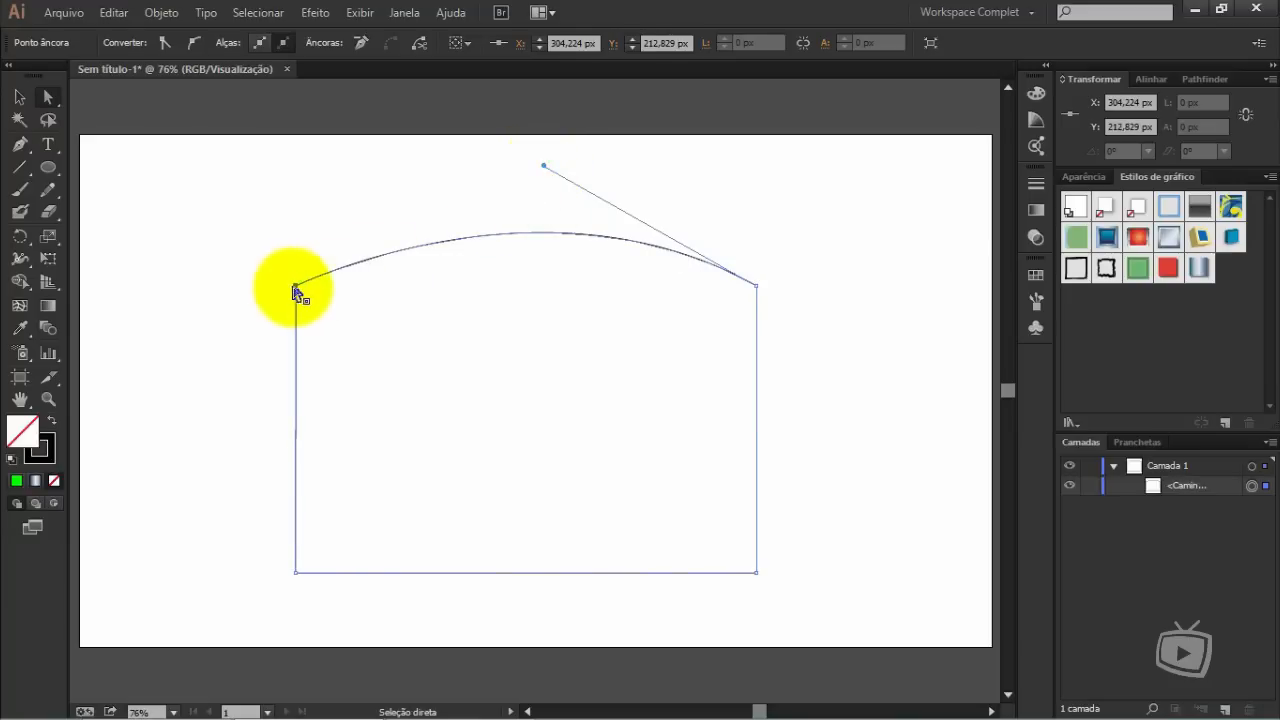
Select the whole arched shape and delete it
{"action": "left_click", "coordinate": [756, 286]}
{"action": "left_click_drag", "start_coordinate": [847, 410], "coordinate": [463, 517]}
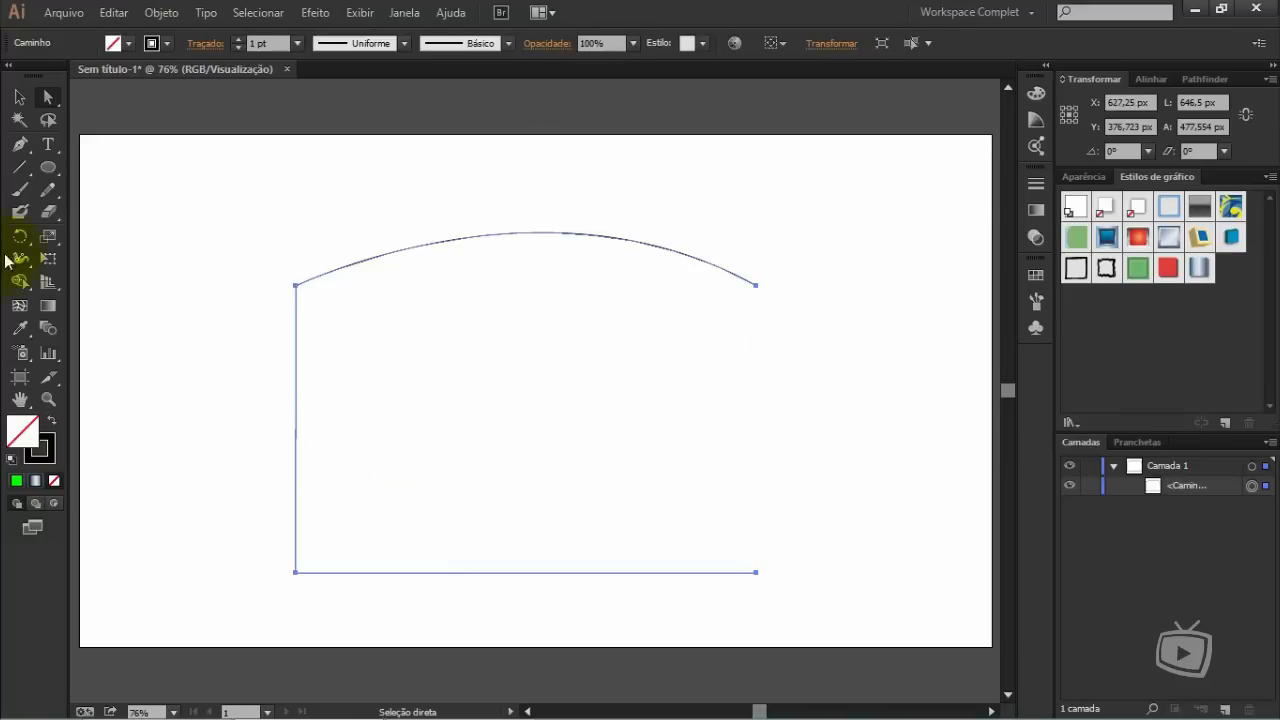
{"action": "left_click_drag", "start_coordinate": [383, 164], "coordinate": [480, 403]}
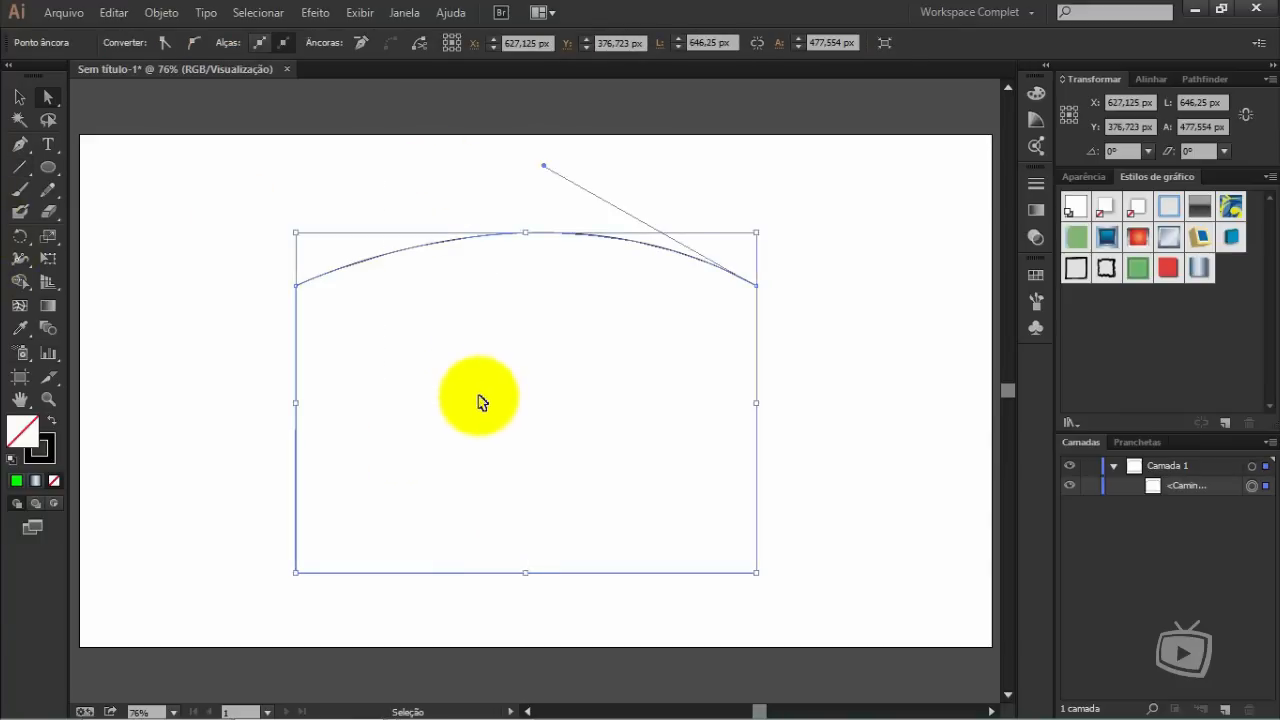
{"action": "key", "text": "Delete"}
{"action": "key", "text": "Delete"}
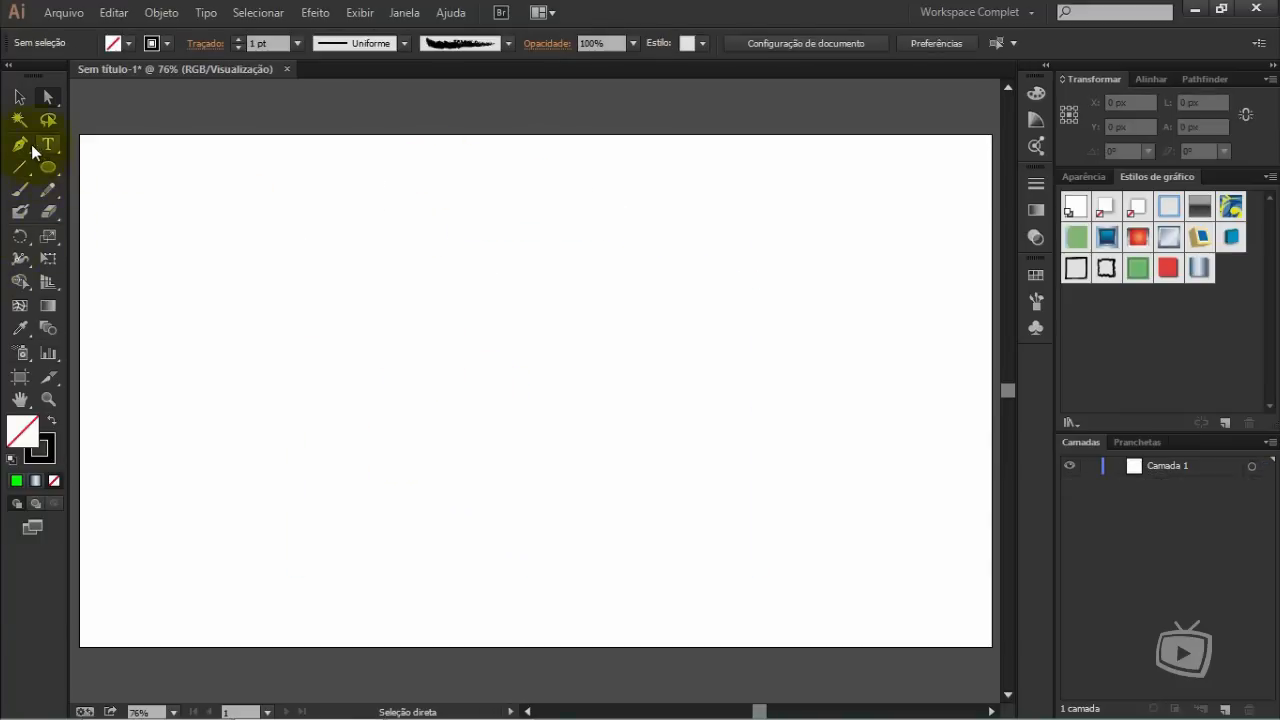
Draw an arc about 624 px wide with the Pen tool and swing its outgoing handle upward independently of the curve
{"action": "left_click", "coordinate": [24, 145]}
{"action": "left_click", "coordinate": [266, 354]}
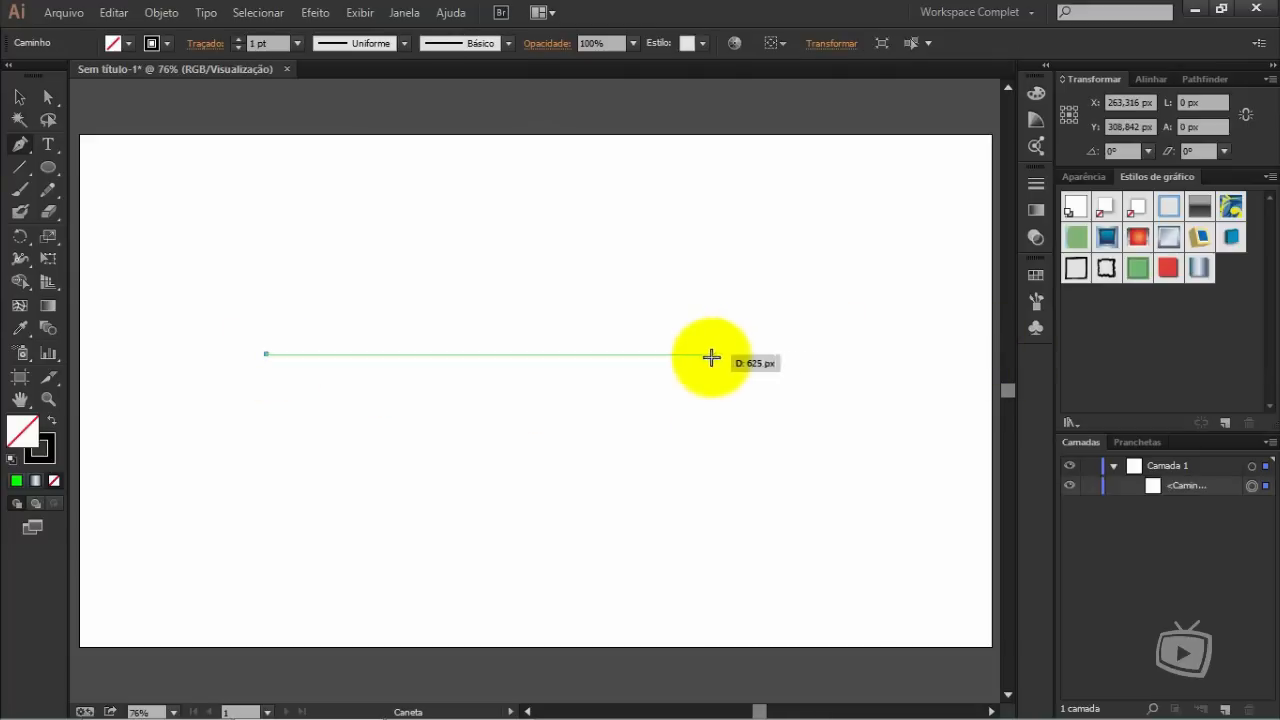
{"action": "left_click_drag", "start_coordinate": [711, 355], "coordinate": [914, 468]}
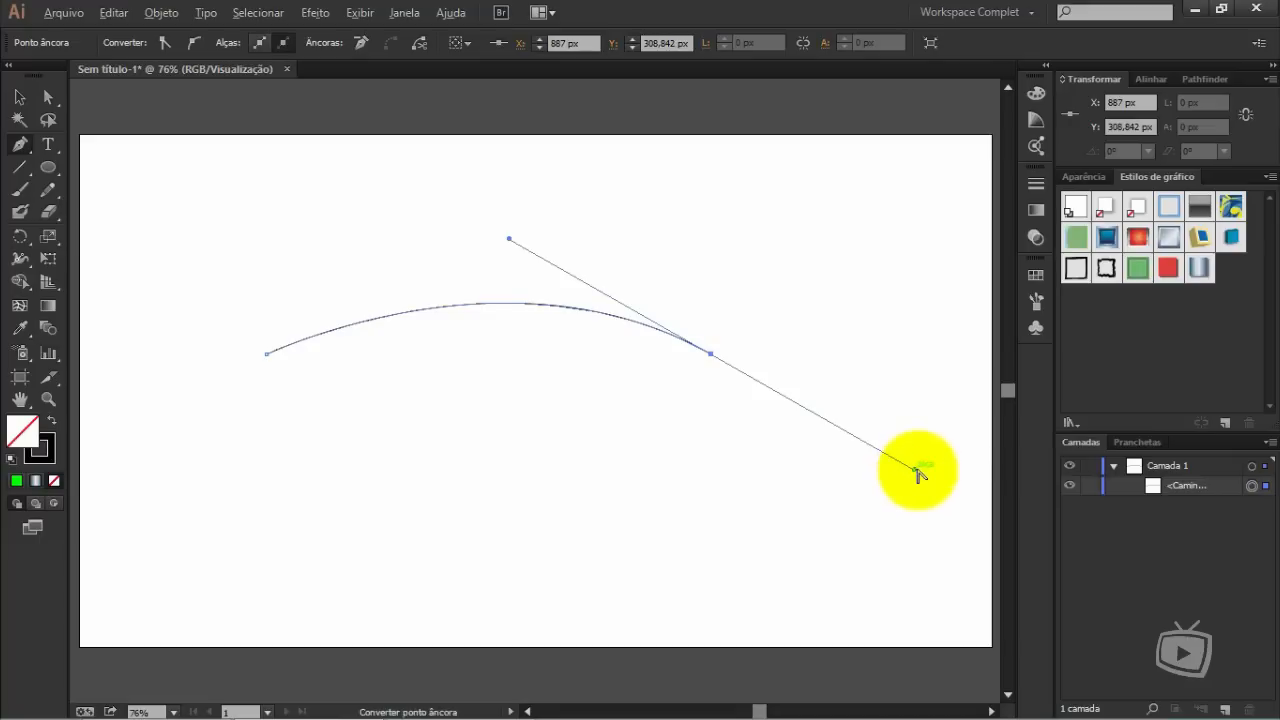
{"action": "left_click_drag", "start_coordinate": [917, 474], "coordinate": [906, 318]}
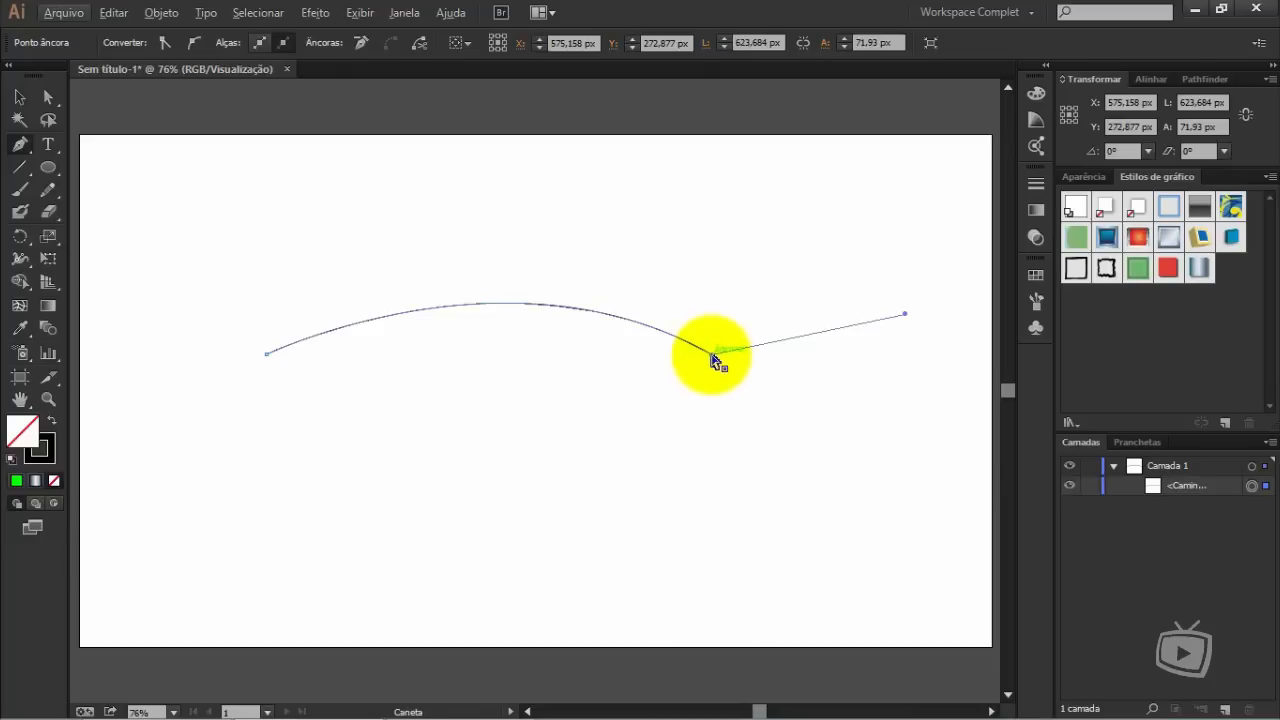
Redirect the outgoing handle of the arc's end anchor downward, in line with the curve, and remove that handle
{"action": "key", "text": "ctrl"}
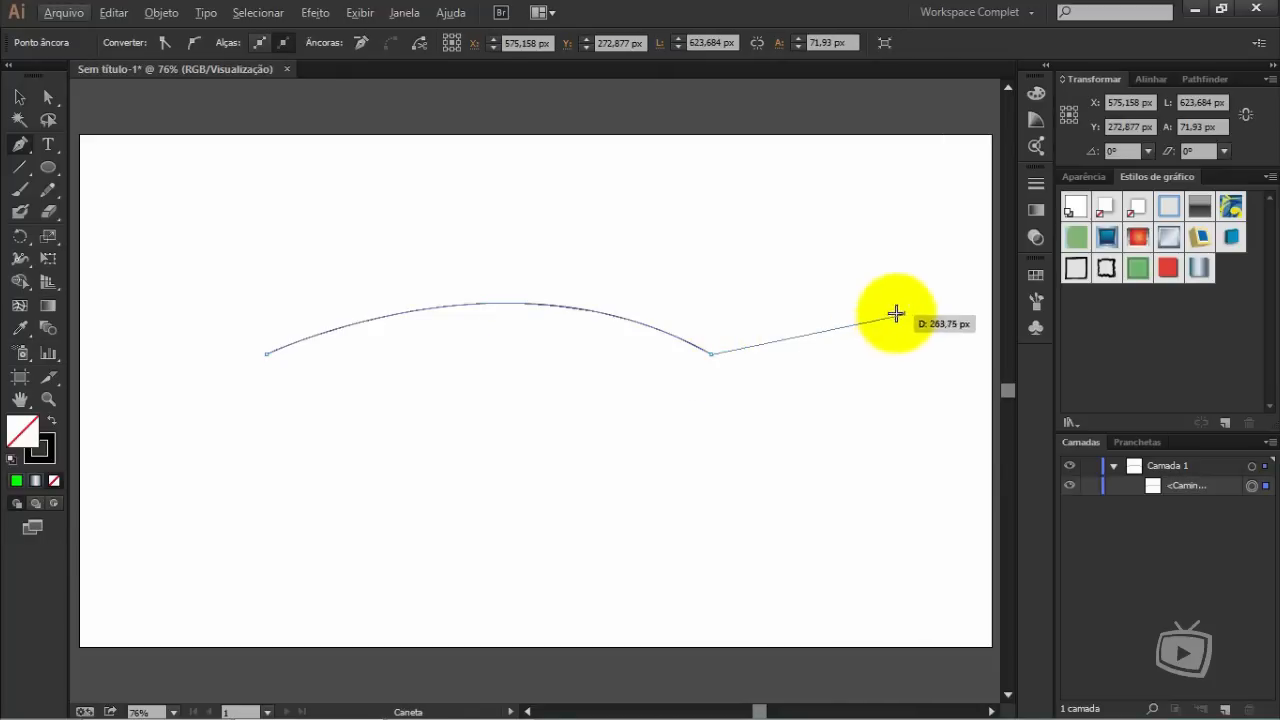
{"action": "key", "text": "ctrl+z"}
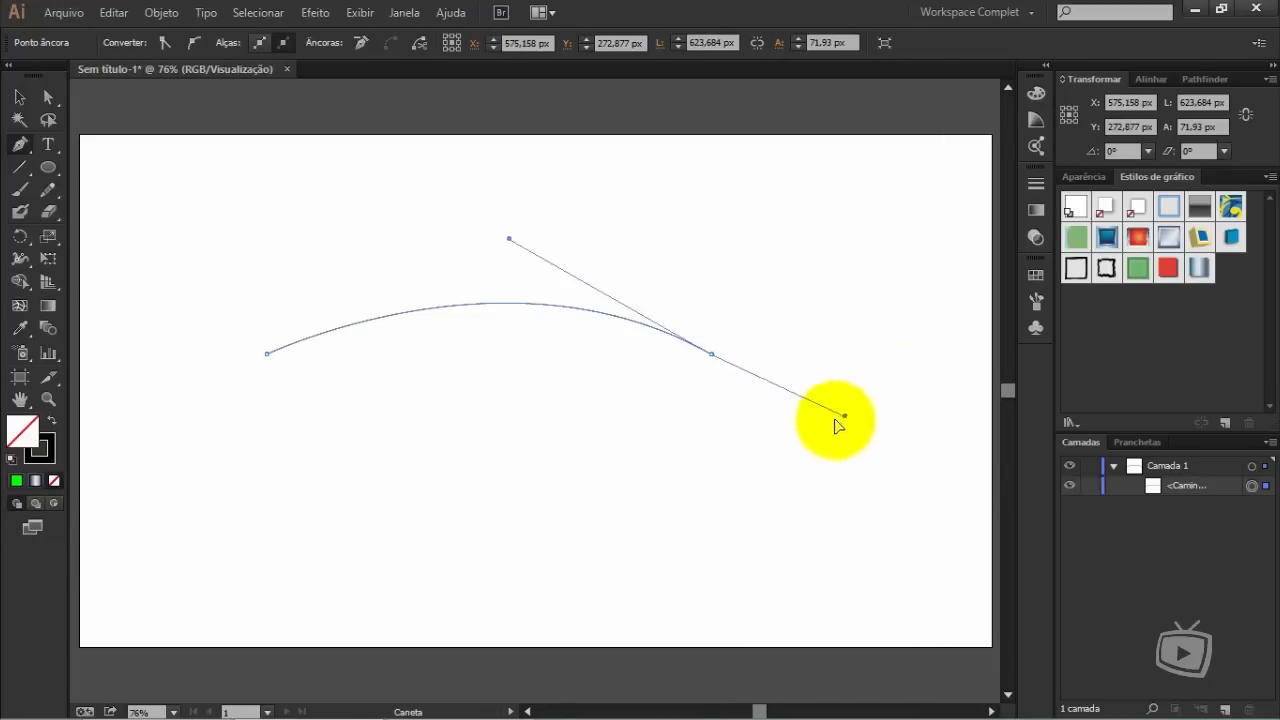
{"action": "left_click_drag", "start_coordinate": [726, 362], "coordinate": [863, 434]}
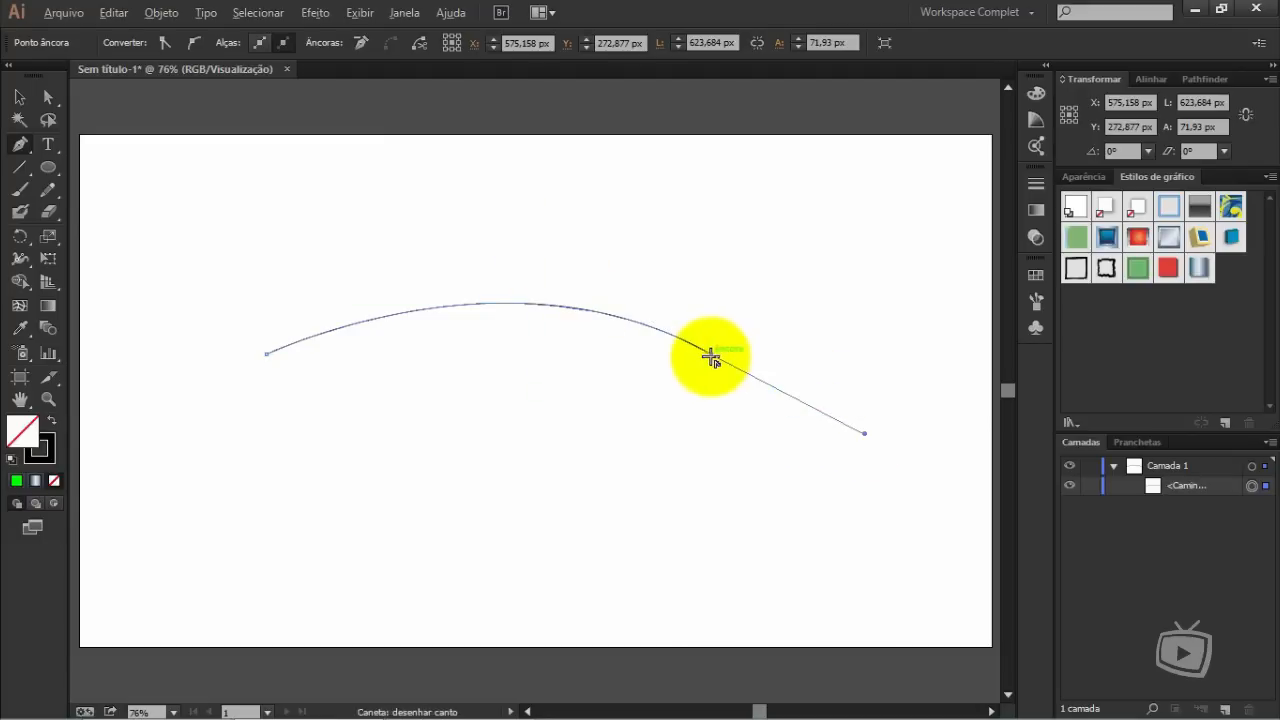
{"action": "key", "text": "ctrl+z"}
Narrow the arc to about 278 px by moving its end anchor inward, and adjust its direction handle for a curve about 43 px high
{"action": "left_click_drag", "start_coordinate": [506, 240], "coordinate": [498, 154]}
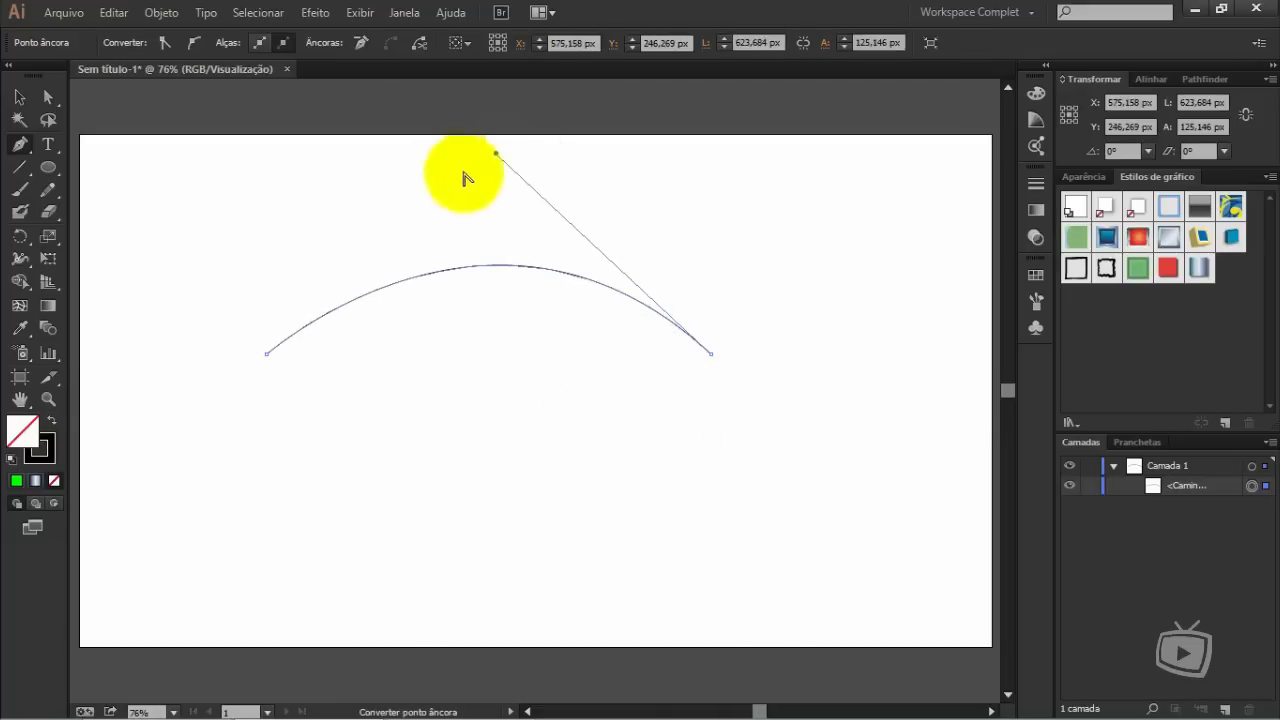
{"action": "left_click_drag", "start_coordinate": [497, 153], "coordinate": [474, 163]}
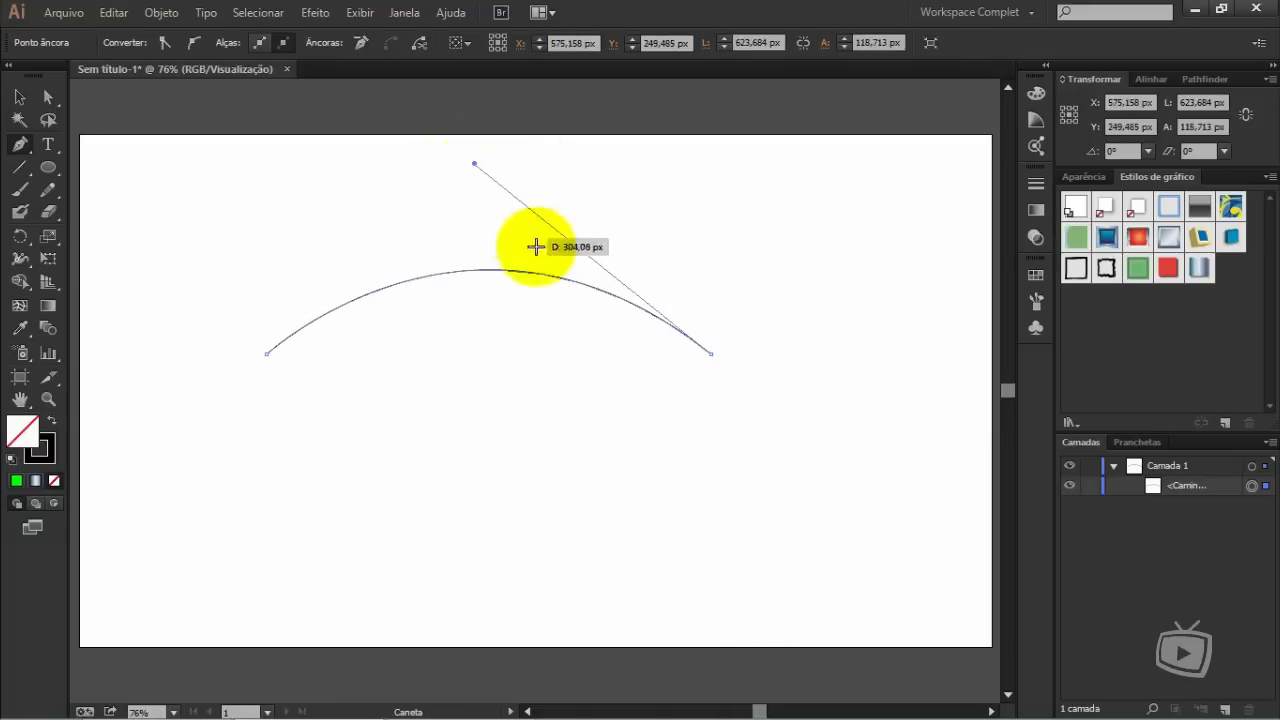
{"action": "left_click_drag", "start_coordinate": [716, 360], "coordinate": [466, 355]}
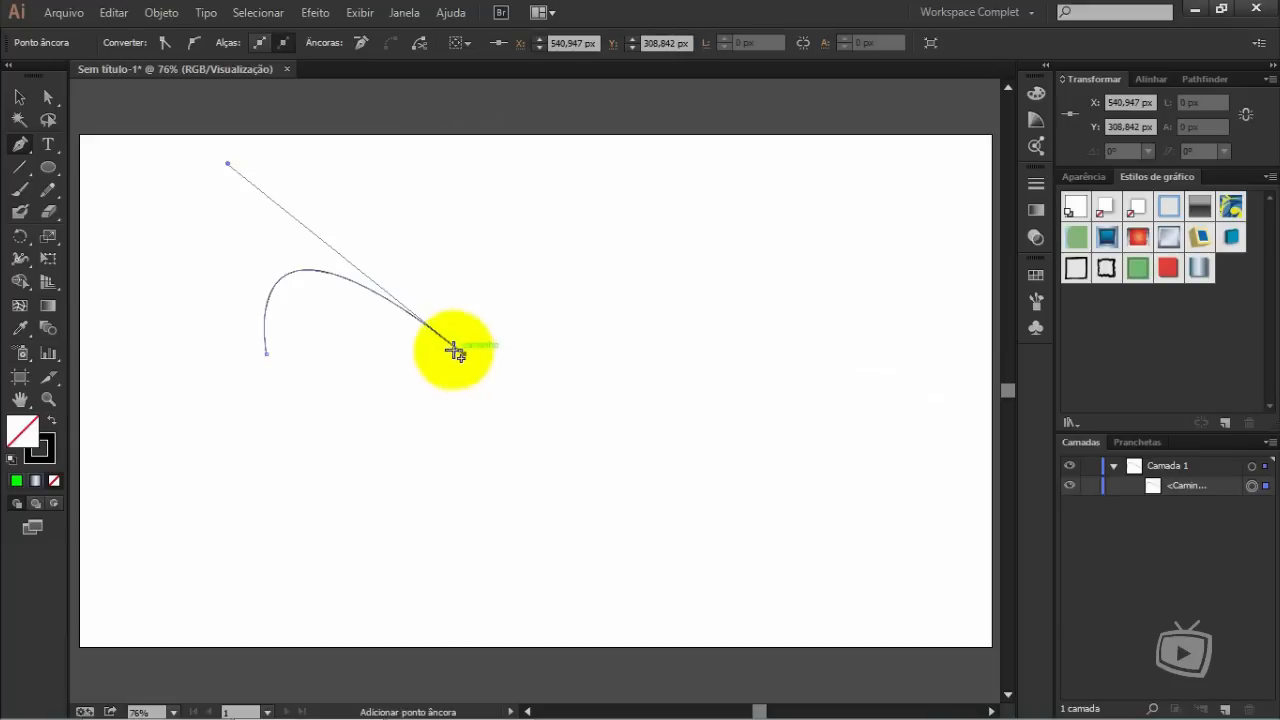
{"action": "left_click_drag", "start_coordinate": [228, 168], "coordinate": [352, 269]}
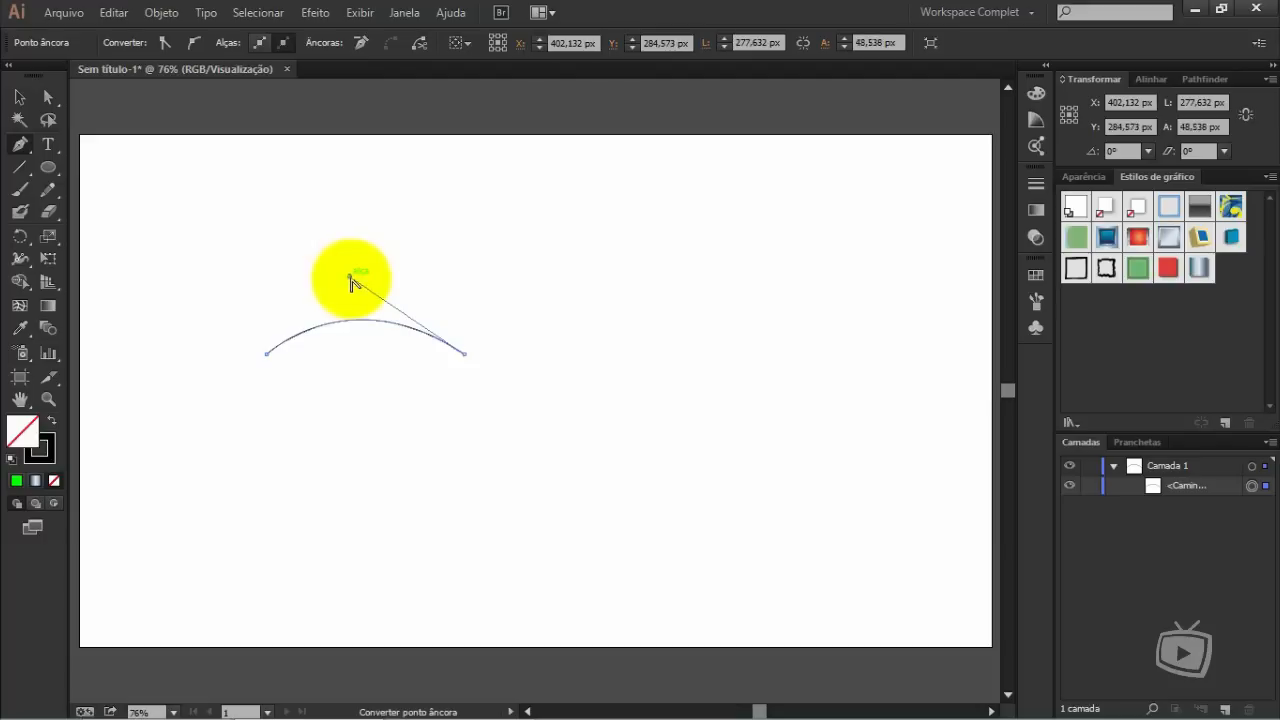
{"action": "left_click_drag", "start_coordinate": [360, 288], "coordinate": [346, 290]}
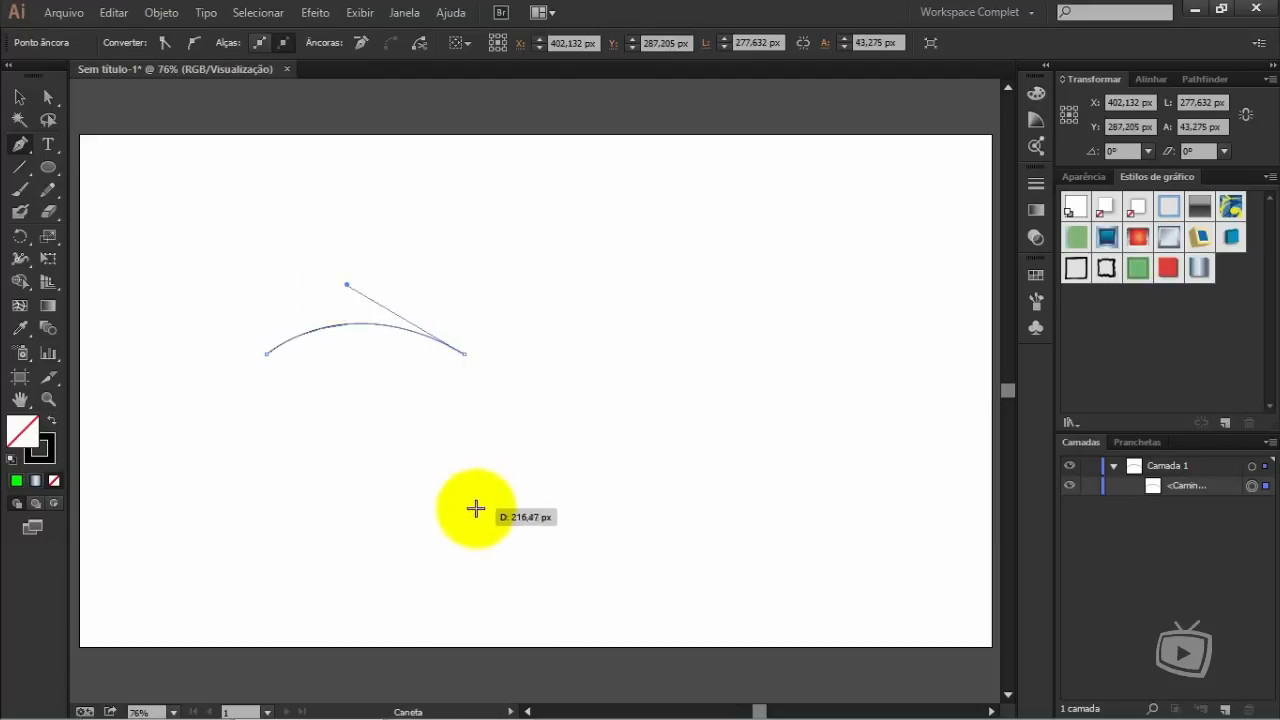
Continue the path with three straight segments, move the last anchor beside the arc's end, and add a horizontal segment from it
{"action": "left_click", "coordinate": [469, 507]}
{"action": "left_click", "coordinate": [747, 535]}
{"action": "left_click", "coordinate": [884, 407]}
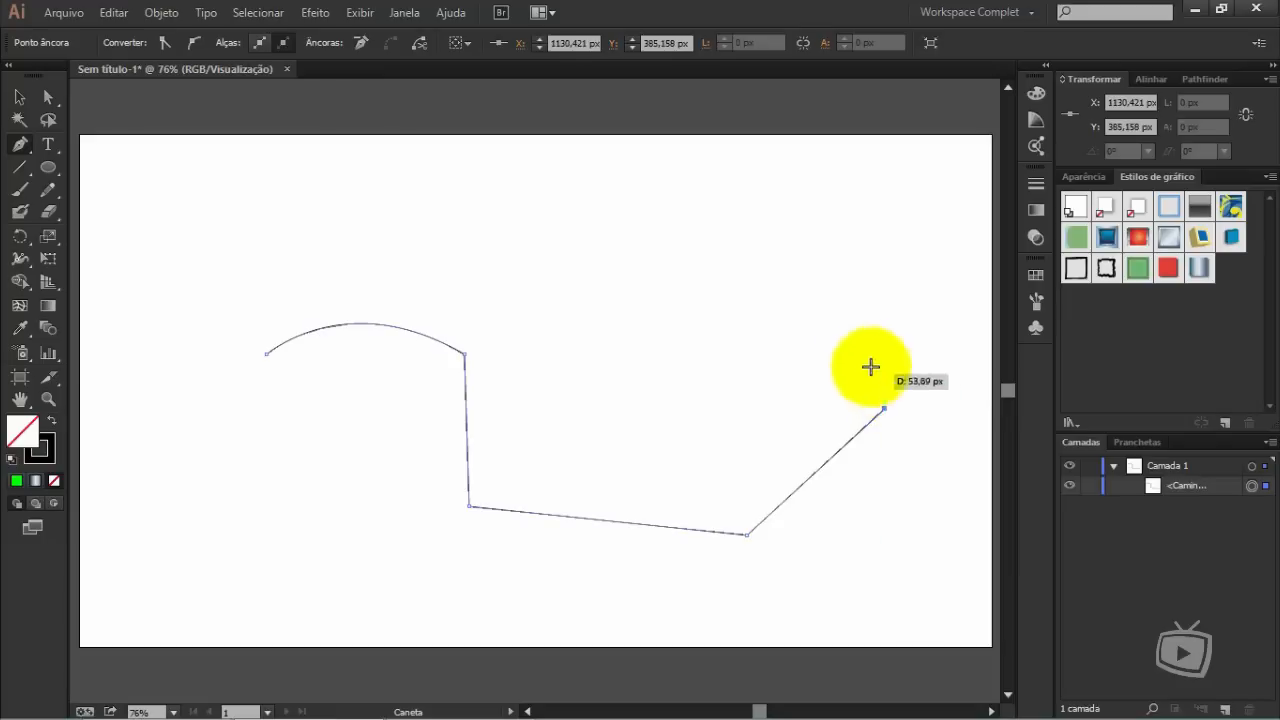
{"action": "left_click_drag", "start_coordinate": [884, 407], "coordinate": [484, 353]}
{"action": "left_click", "coordinate": [757, 354]}
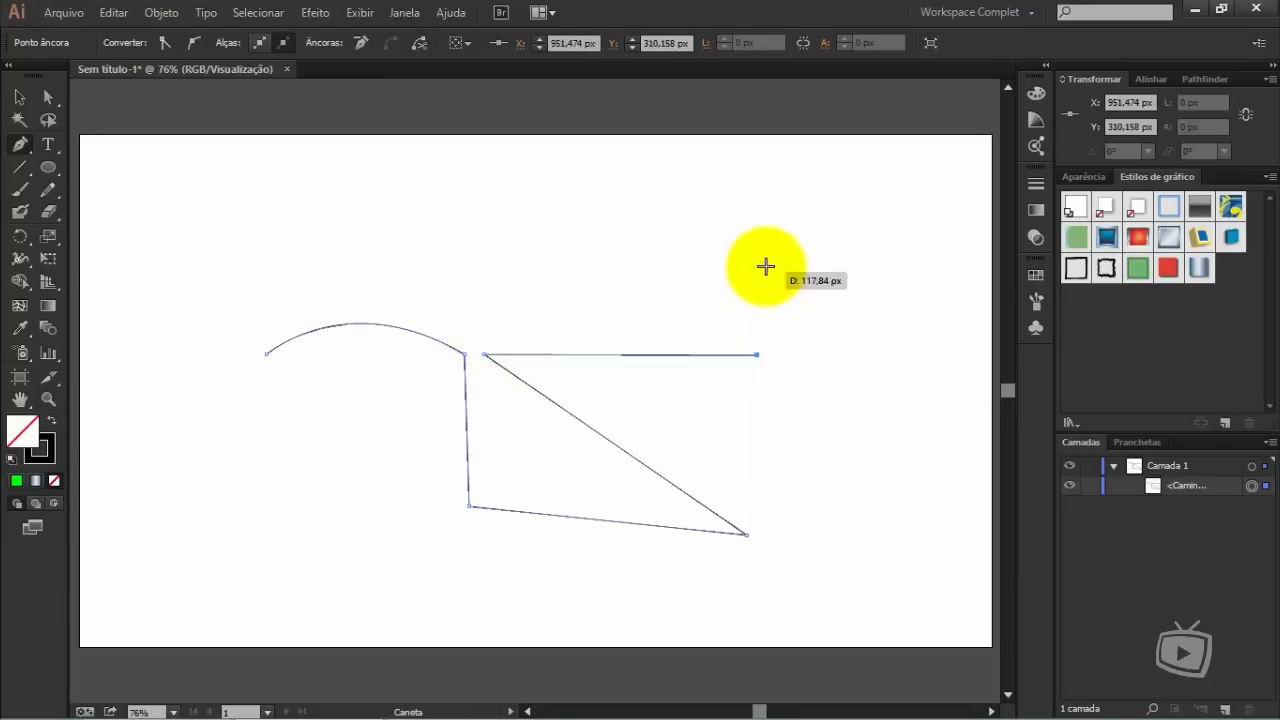
Add a curved segment bending back above the horizontal line, flatten its end handle and remove the outgoing handle
{"action": "left_click_drag", "start_coordinate": [725, 230], "coordinate": [578, 191]}
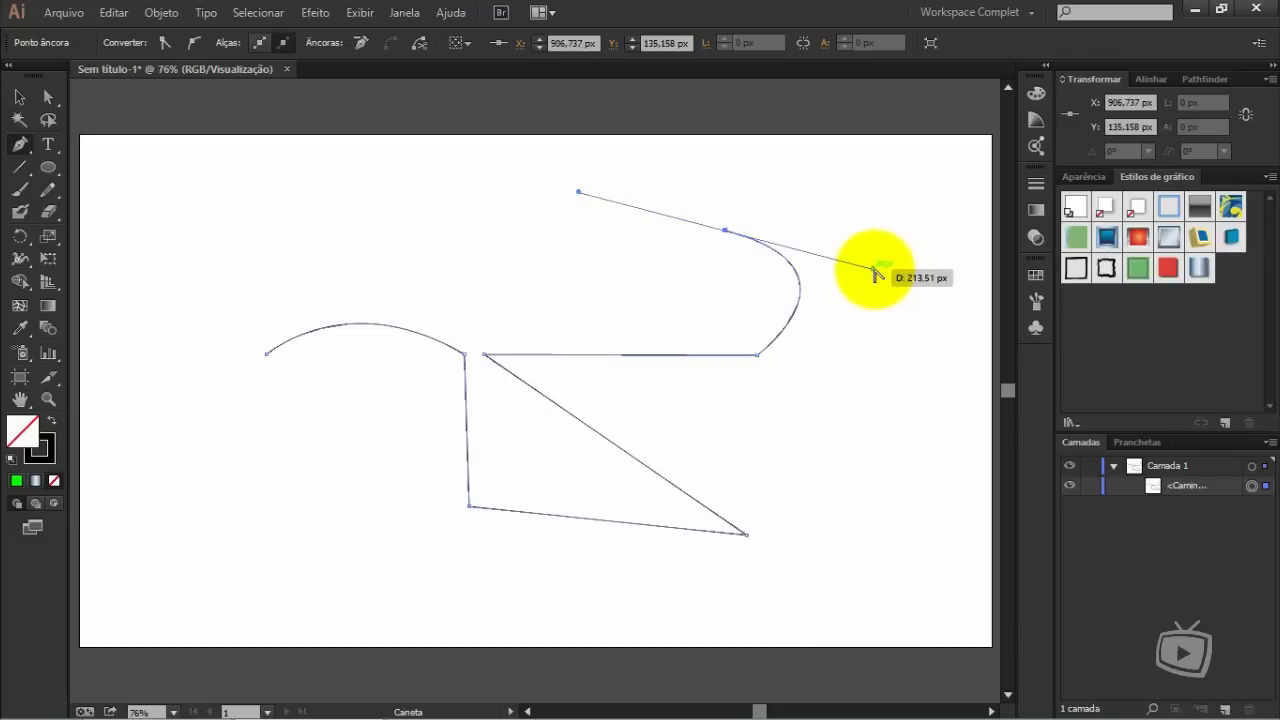
{"action": "left_click_drag", "start_coordinate": [873, 268], "coordinate": [884, 243]}
{"action": "left_click_drag", "start_coordinate": [725, 230], "coordinate": [729, 237]}
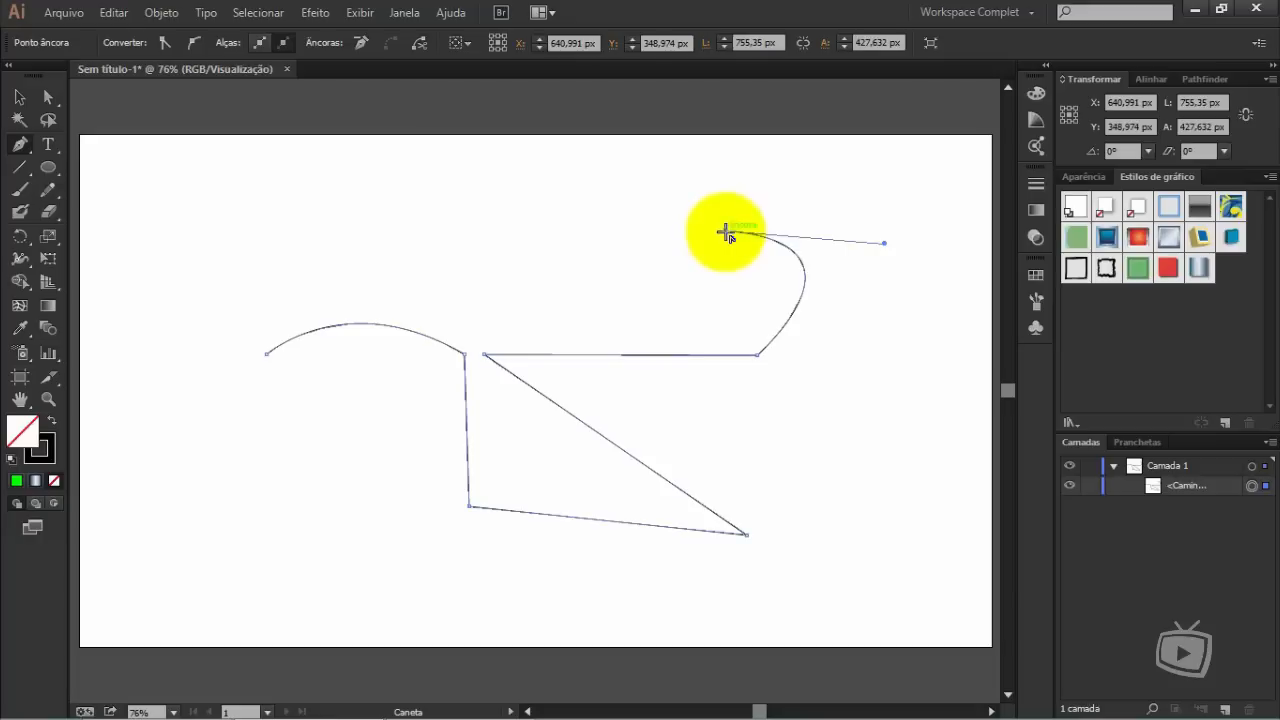
Draw the long straight upper edge to above the arc's start and close the shape at the starting anchor
{"action": "left_click", "coordinate": [266, 238]}
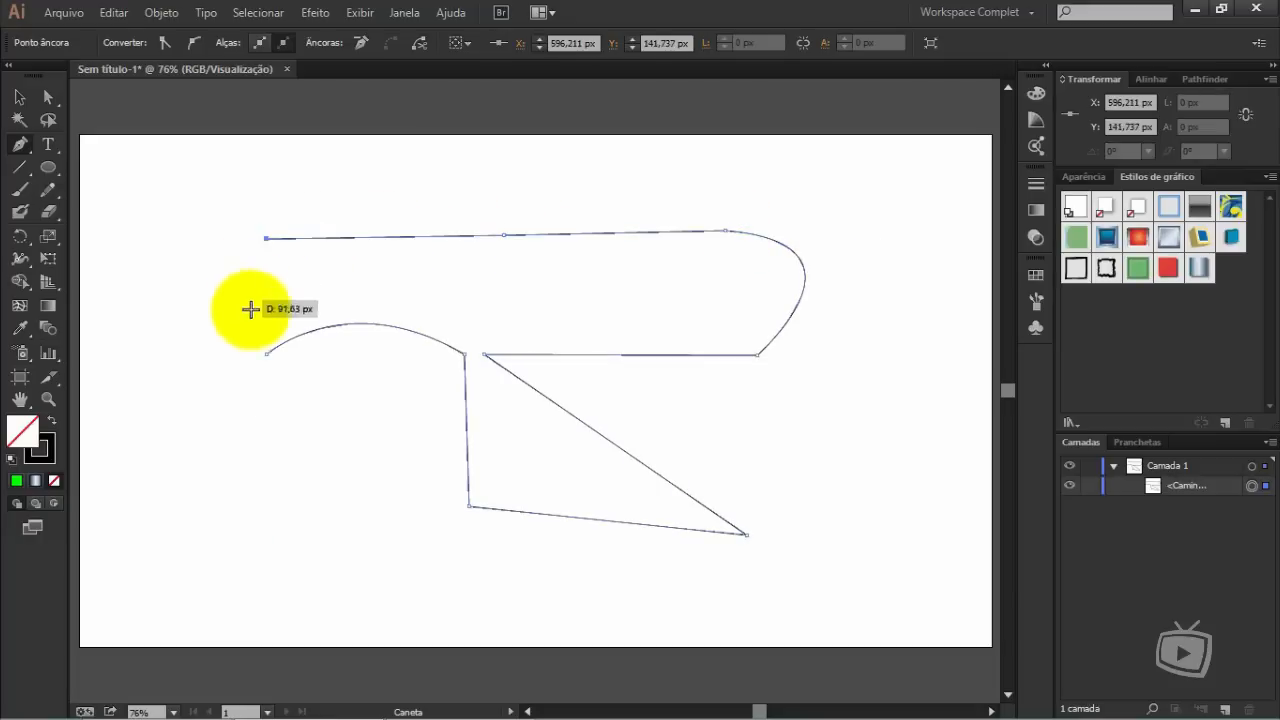
{"action": "left_click_drag", "start_coordinate": [265, 344], "coordinate": [269, 360]}
{"action": "left_click", "coordinate": [267, 355]}
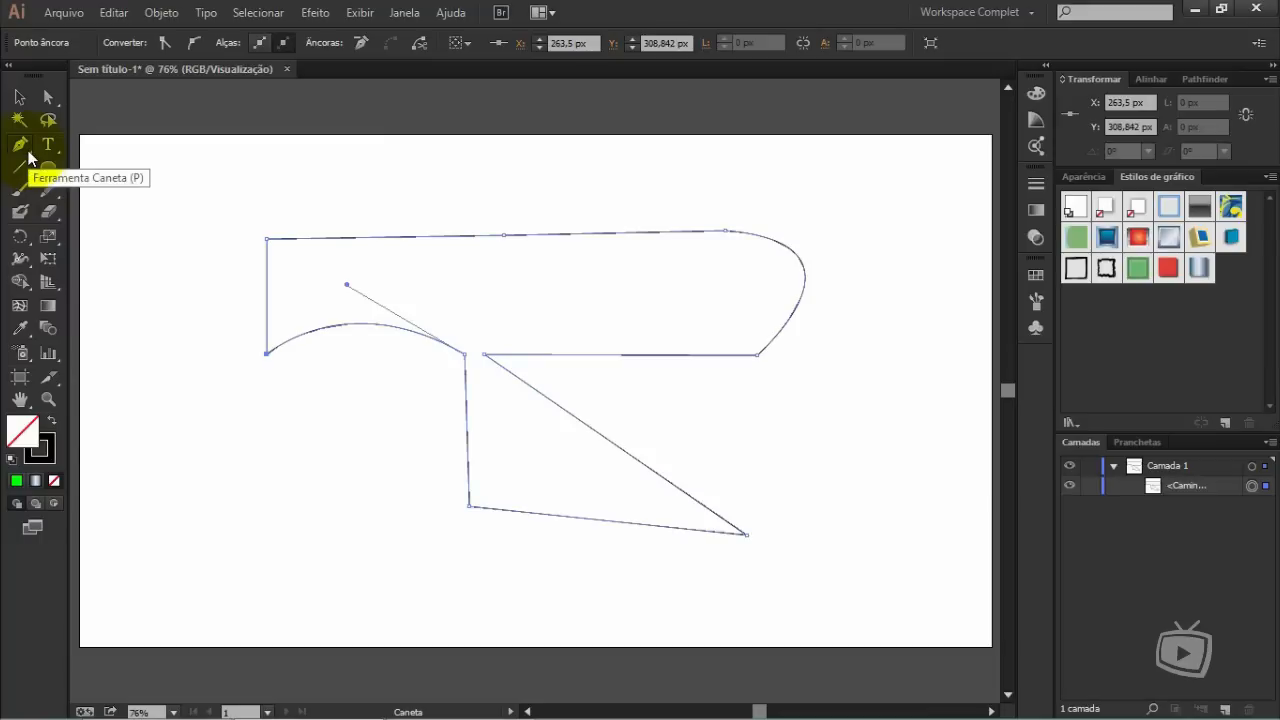
Add an anchor point on the shape's short vertical side above the arc's start and pull it outward into a point
{"action": "left_click_drag", "start_coordinate": [30, 158], "coordinate": [117, 163]}
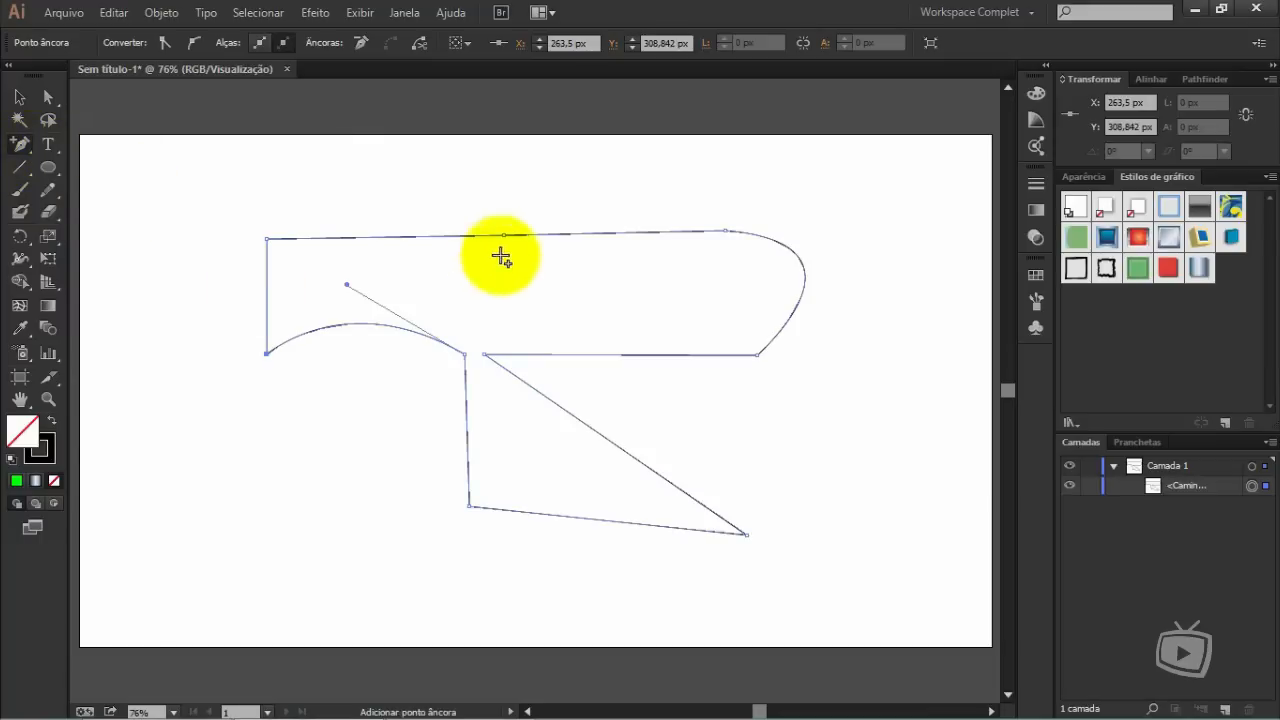
{"action": "left_click", "coordinate": [265, 287]}
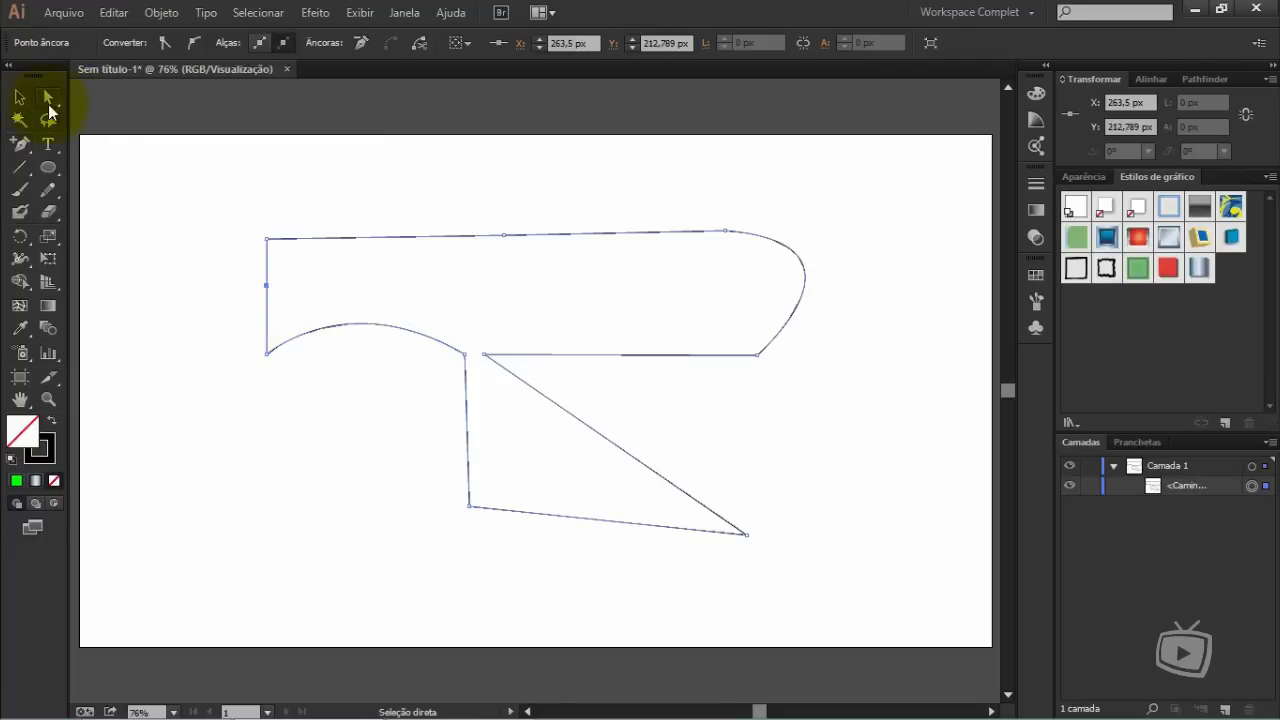
{"action": "left_click_drag", "start_coordinate": [266, 287], "coordinate": [186, 295]}
Add an anchor point in the middle of the inner horizontal edge and move it diagonally down to form a corner
{"action": "left_click", "coordinate": [20, 148]}
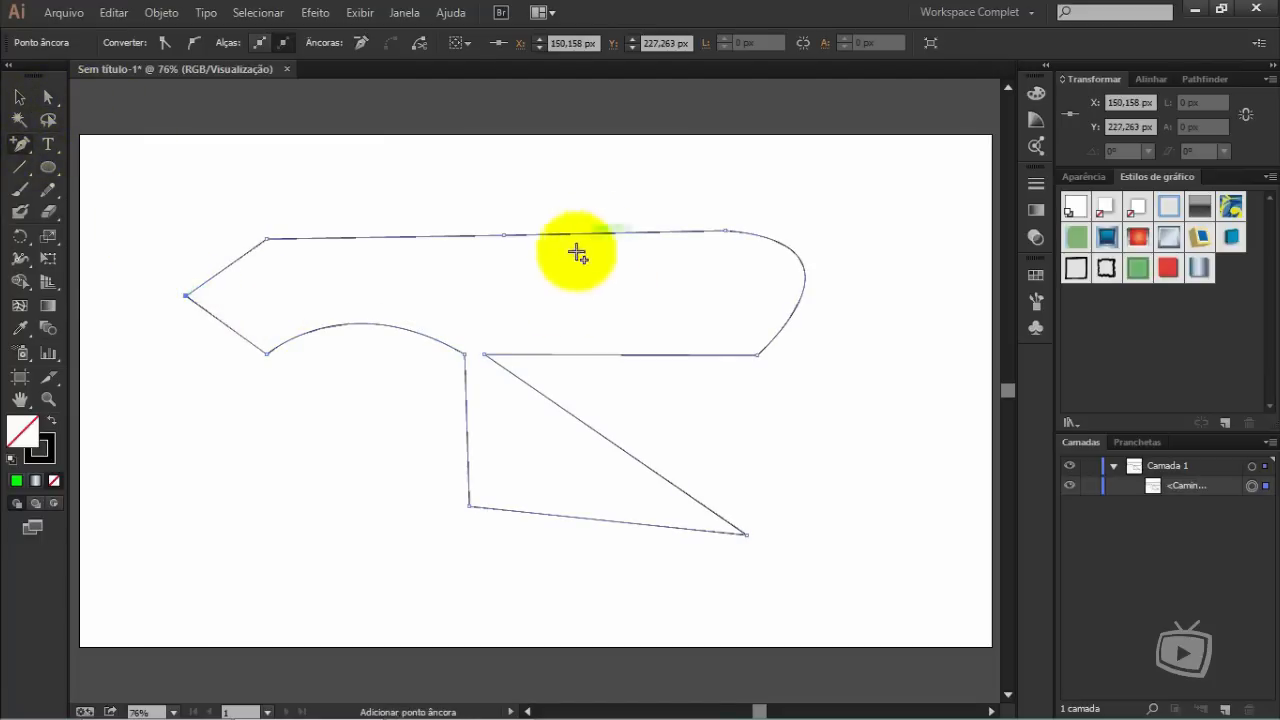
{"action": "left_click", "coordinate": [602, 354]}
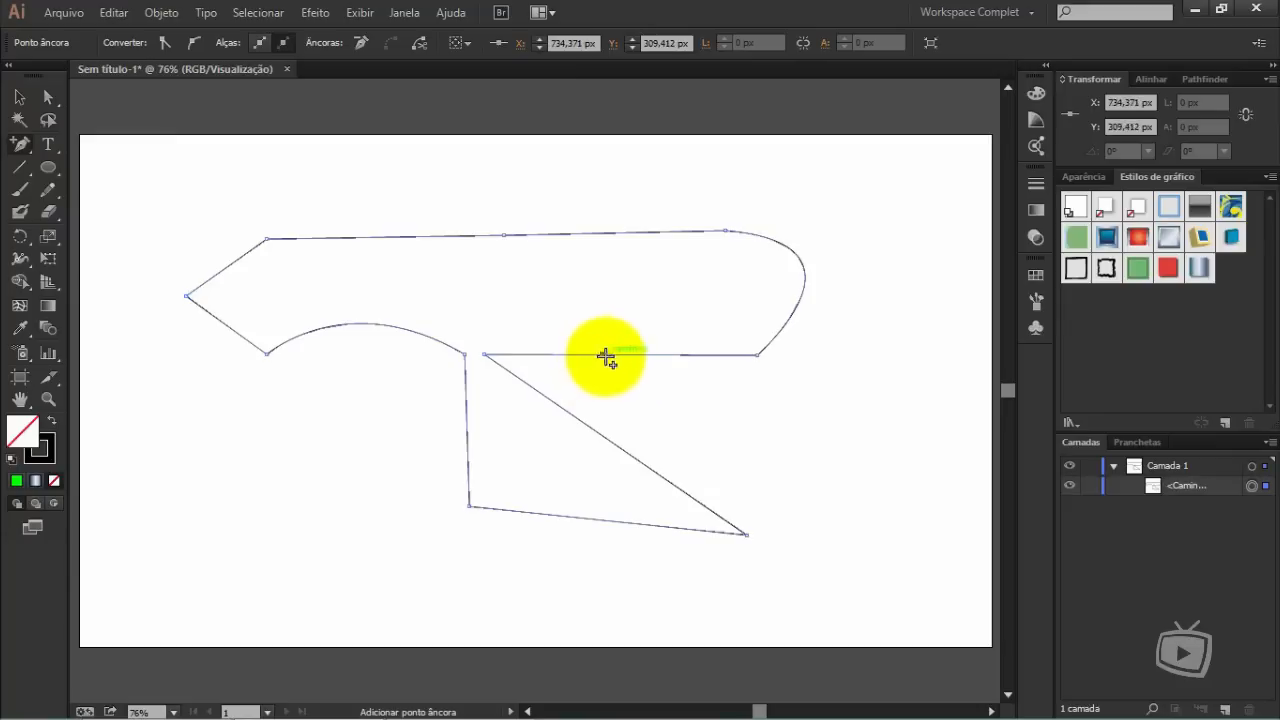
{"action": "key", "text": "a"}
{"action": "left_click_drag", "start_coordinate": [601, 356], "coordinate": [706, 416]}
Delete the two added anchors, those of the inner triangle and rounded end, and the arc's end anchor, leaving a five-sided polygon
{"action": "left_click_drag", "start_coordinate": [20, 145], "coordinate": [138, 187]}
{"action": "left_click", "coordinate": [185, 298]}
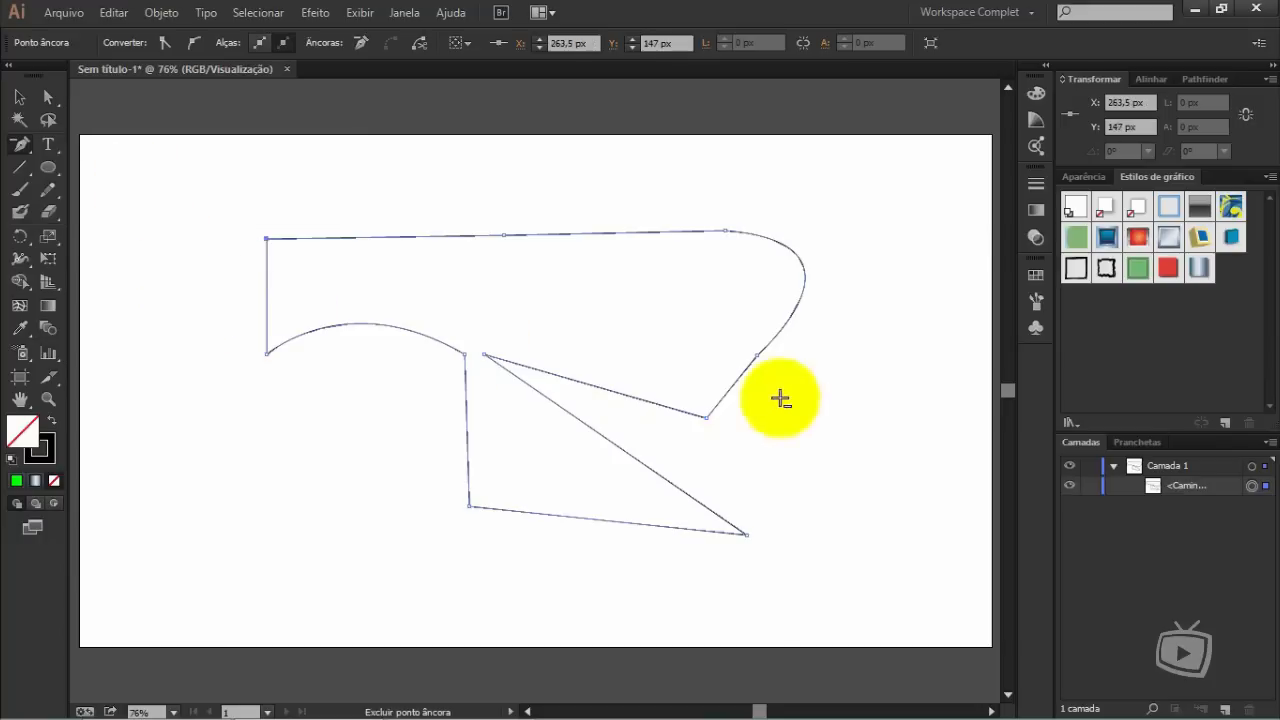
{"action": "left_click", "coordinate": [707, 417]}
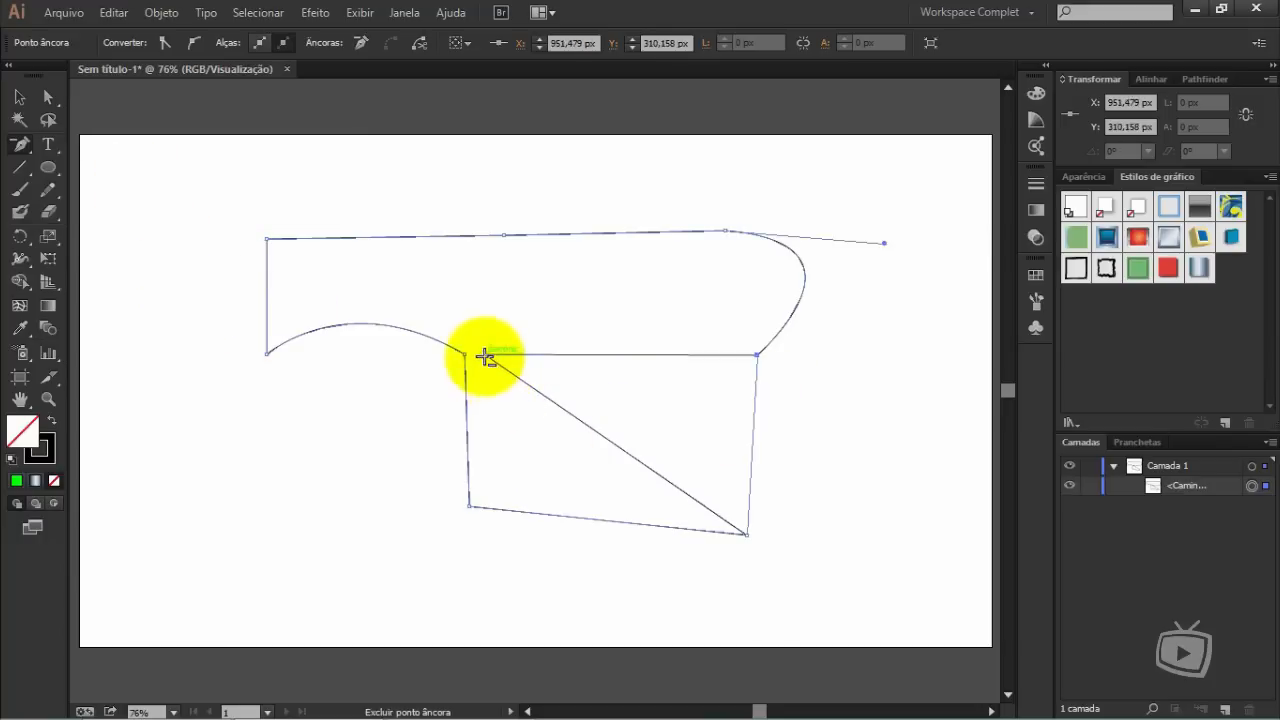
{"action": "left_click", "coordinate": [484, 355]}
{"action": "left_click", "coordinate": [758, 357]}
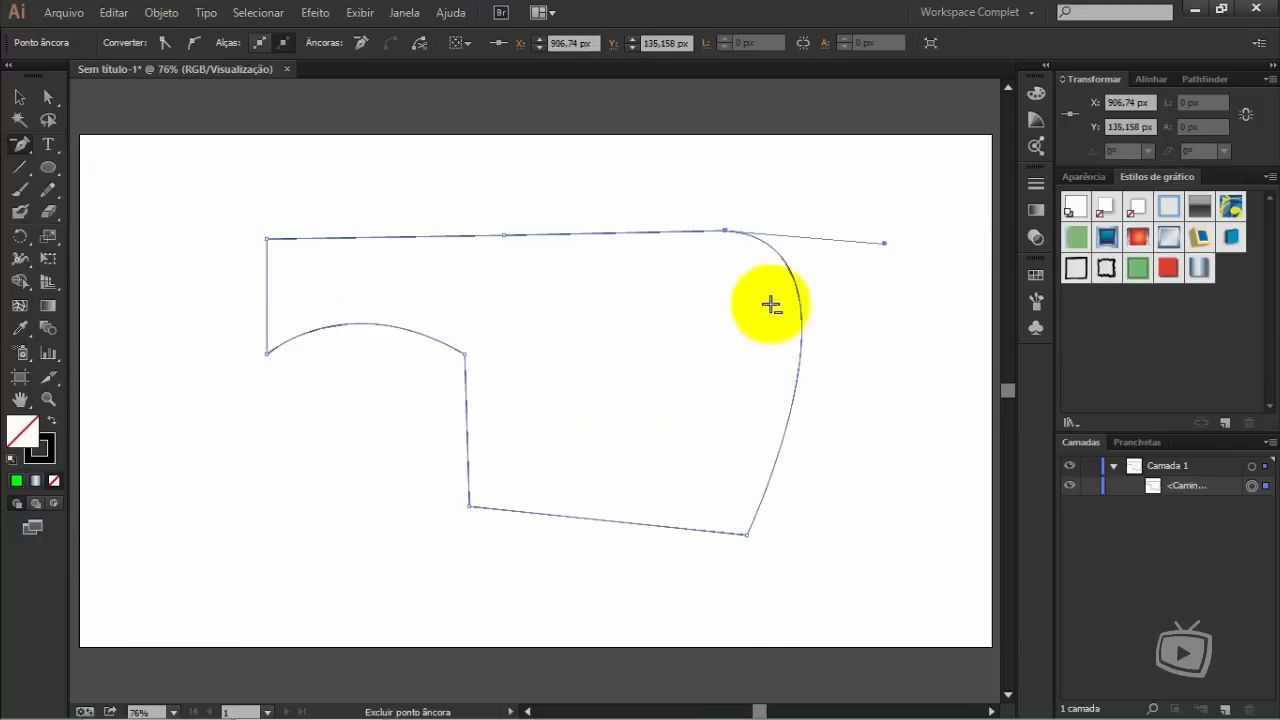
{"action": "left_click", "coordinate": [726, 230]}
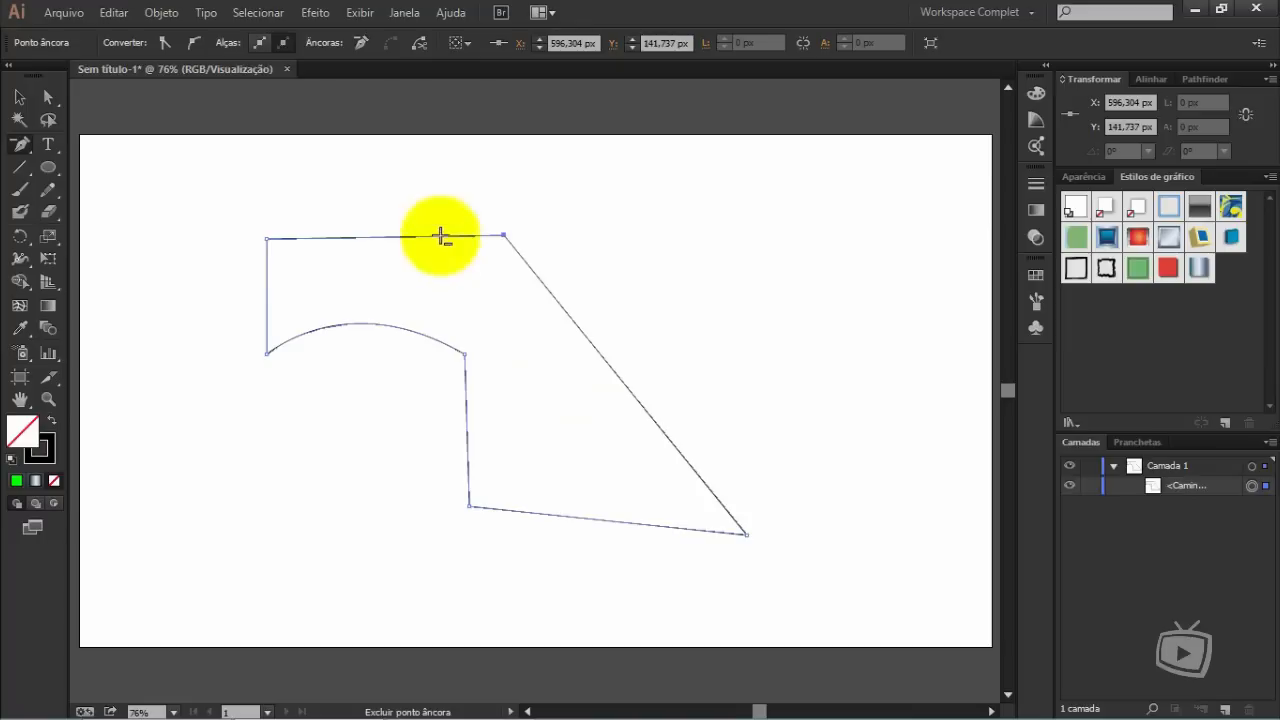
{"action": "left_click", "coordinate": [464, 355]}
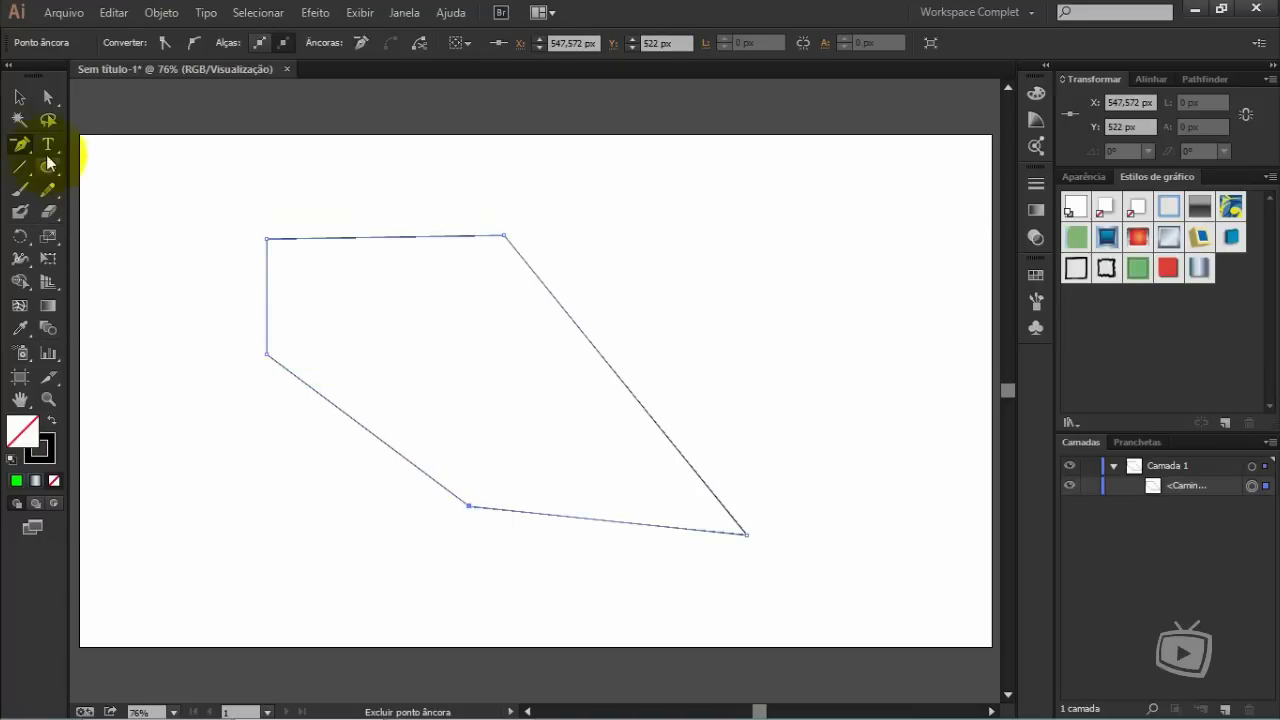
Convert the polygon's upper corner, where the long diagonal begins, into a smooth point with the Convert Anchor Point tool, and deselect the shape
{"action": "left_click", "coordinate": [29, 149]}
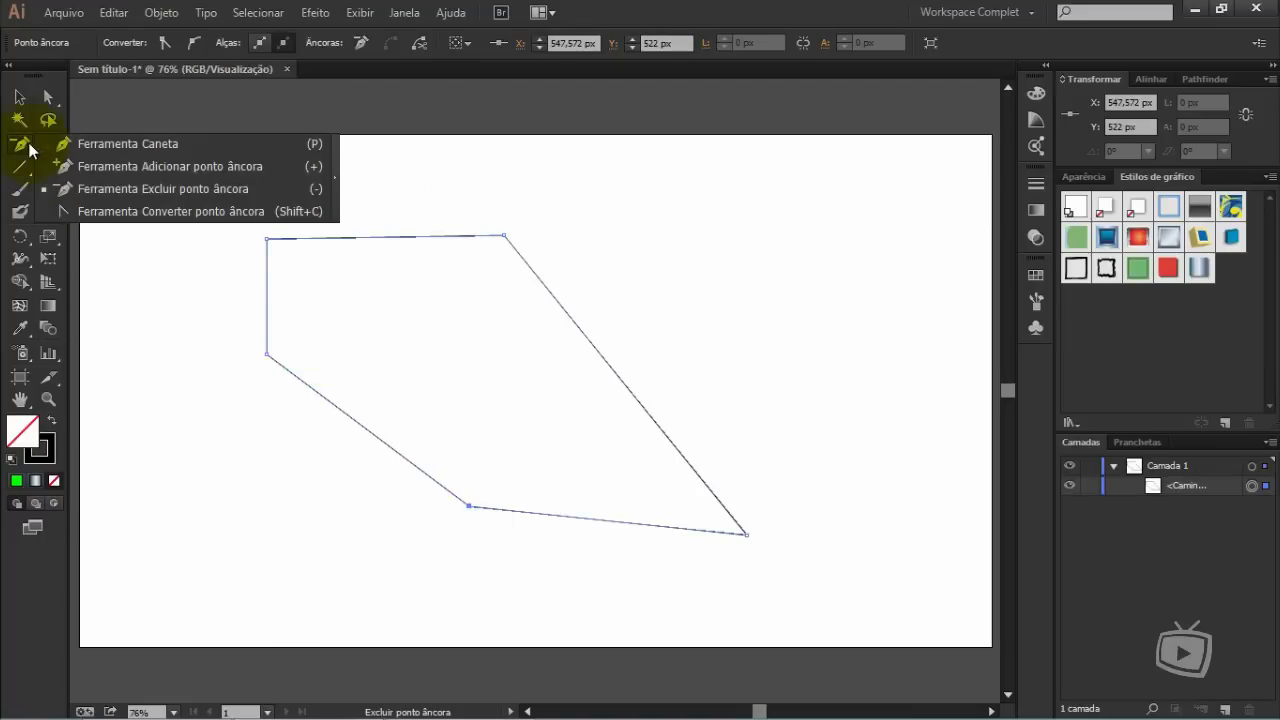
{"action": "left_click", "coordinate": [153, 212]}
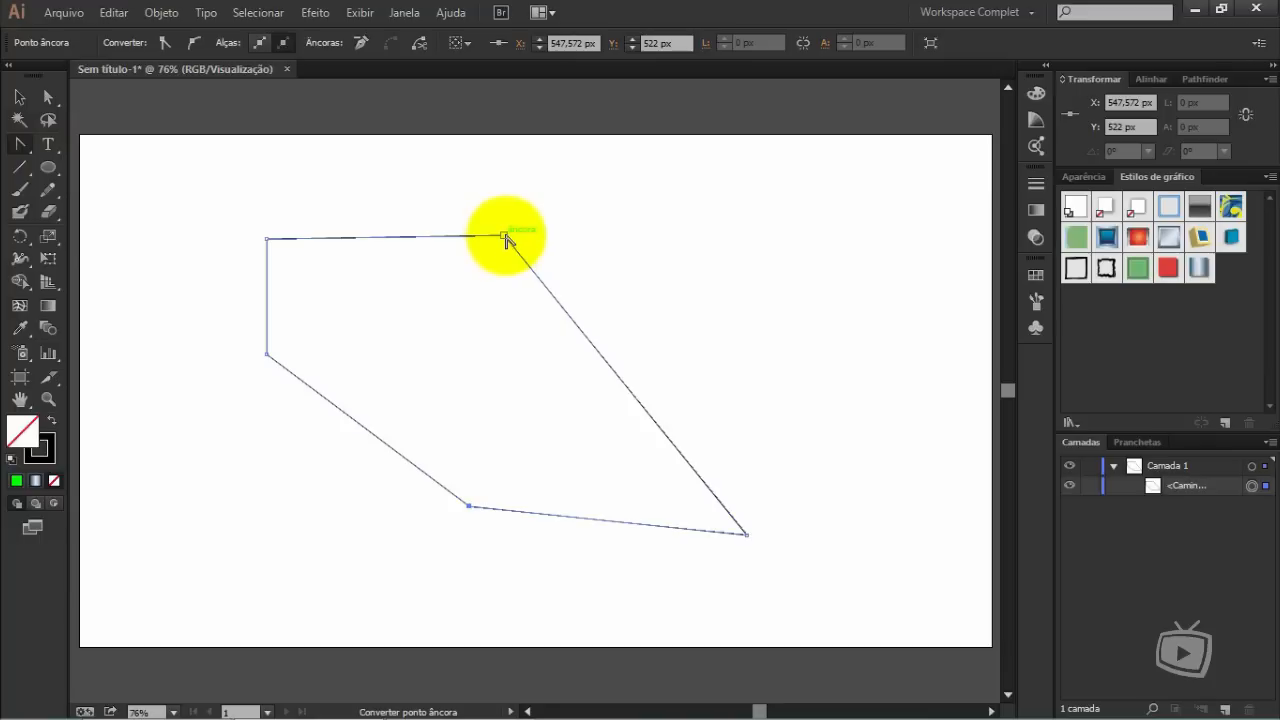
{"action": "left_click_drag", "start_coordinate": [510, 236], "coordinate": [360, 203]}
{"action": "left_click", "coordinate": [557, 343]}
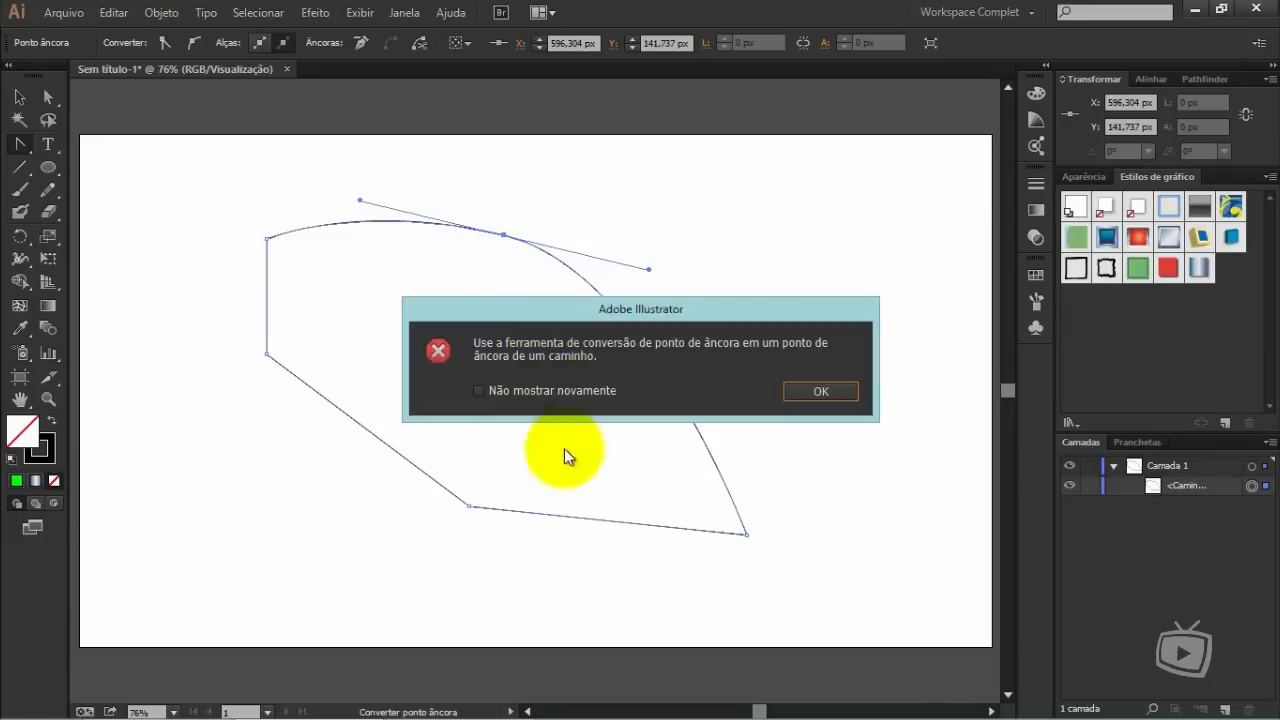
{"action": "left_click", "coordinate": [818, 391]}
{"action": "left_click", "coordinate": [19, 97]}
{"action": "left_click", "coordinate": [123, 291]}
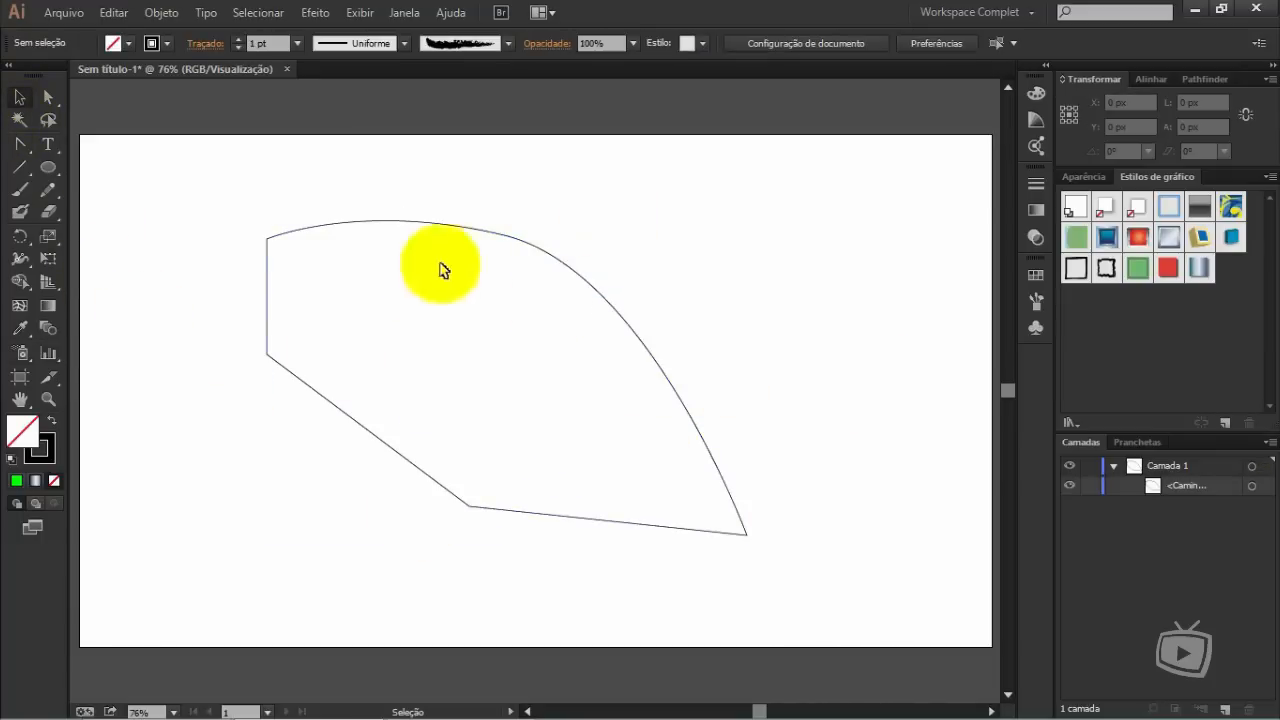
Select the smooth anchor with the Direct Selection tool and tilt its paired handles slightly to steepen the upper curve
{"action": "left_click", "coordinate": [514, 243]}
{"action": "left_click", "coordinate": [48, 97]}
{"action": "left_click", "coordinate": [503, 236]}
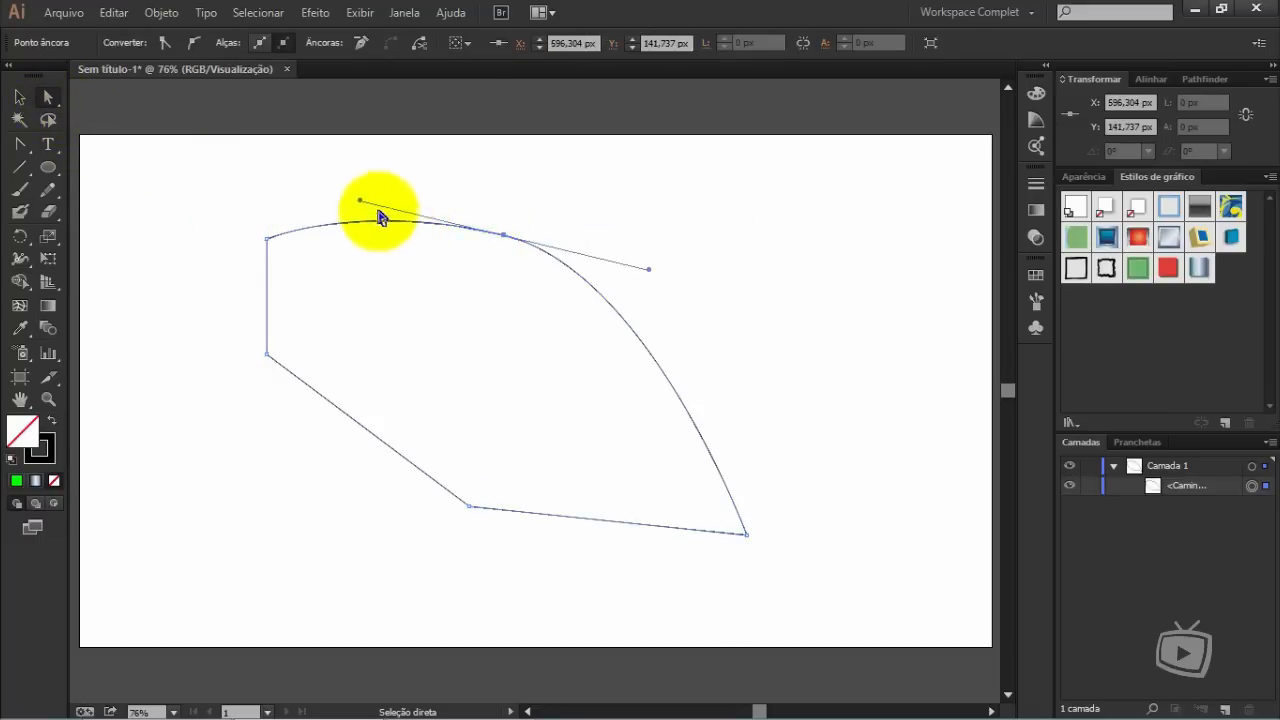
{"action": "left_click_drag", "start_coordinate": [362, 202], "coordinate": [365, 190]}
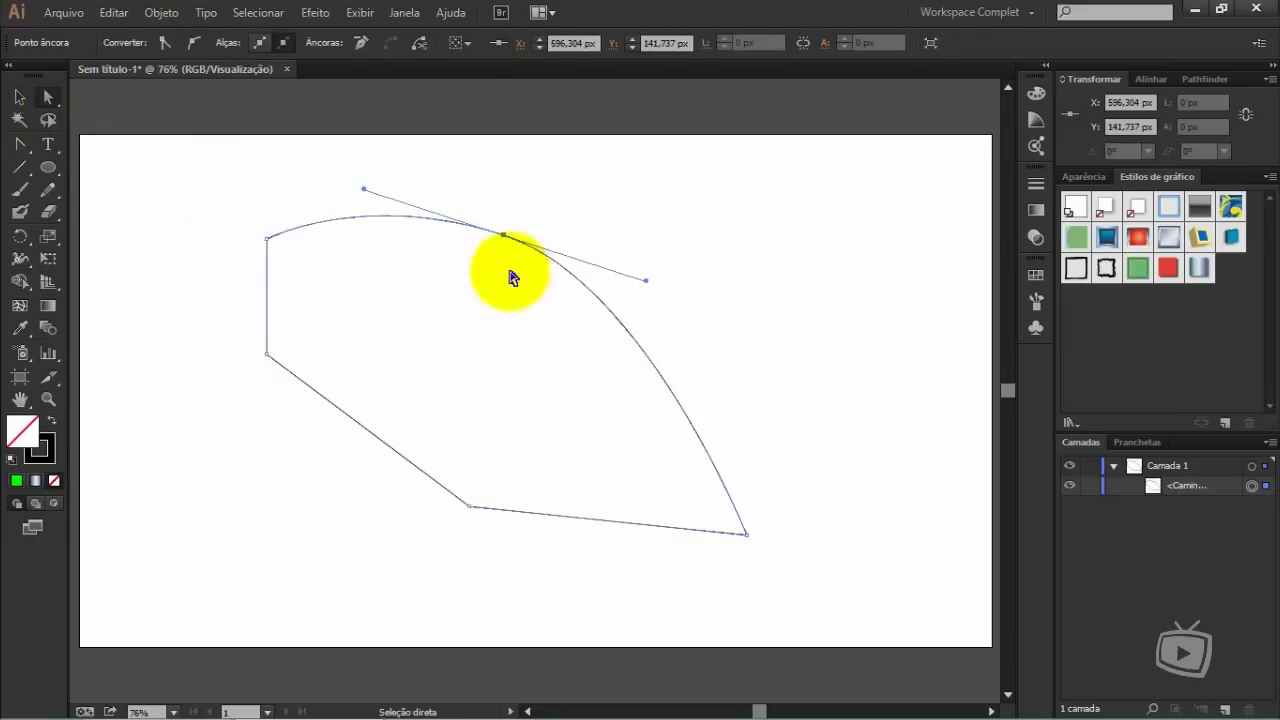
{"action": "left_click", "coordinate": [596, 315]}
{"action": "left_click", "coordinate": [518, 247]}
{"action": "mouse_move", "coordinate": [652, 283]}
{"action": "left_mouse_down"}
{"action": "mouse_move", "coordinate": [574, 263]}
{"action": "mouse_move", "coordinate": [503, 203]}
{"action": "mouse_move", "coordinate": [436, 262]}
{"action": "mouse_move", "coordinate": [571, 209]}
{"action": "mouse_move", "coordinate": [645, 291]}
{"action": "left_mouse_up"}
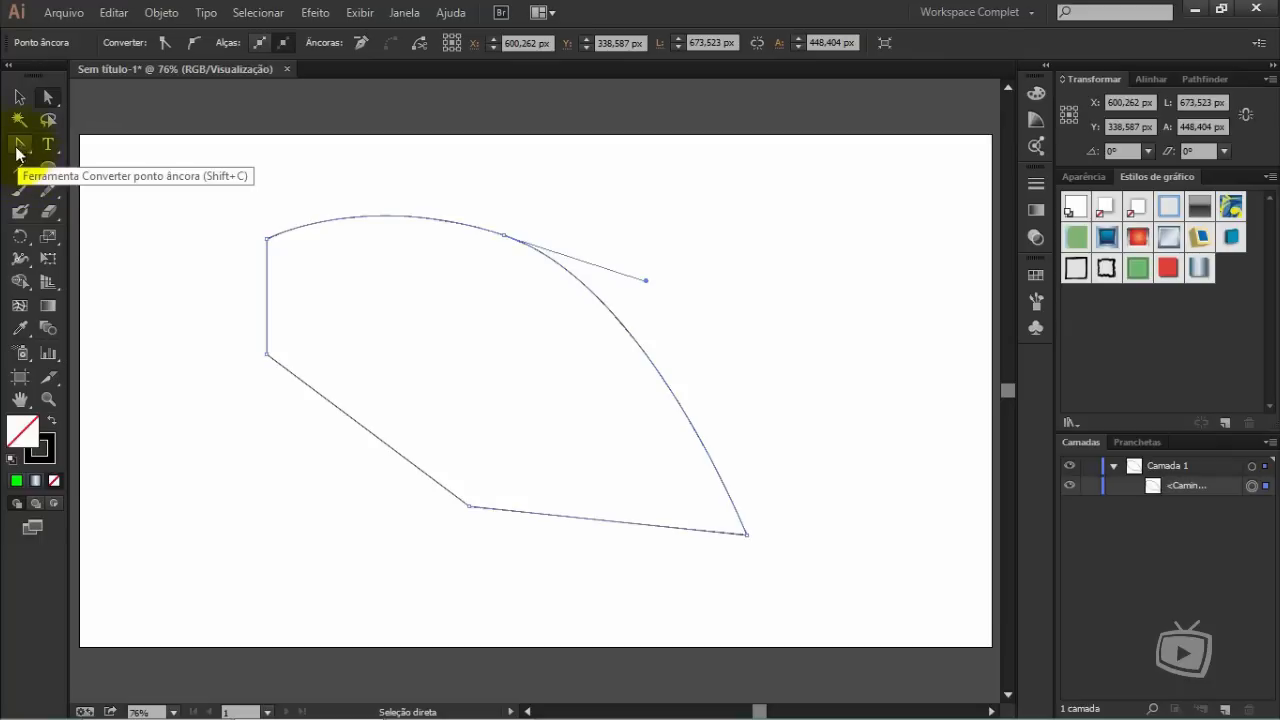
Lengthen the smooth anchor's outgoing handle with the Convert Anchor Point tool to bulge the long side, and convert the anchor back to a corner
{"action": "left_click", "coordinate": [17, 148]}
{"action": "left_click_drag", "start_coordinate": [647, 279], "coordinate": [923, 375]}
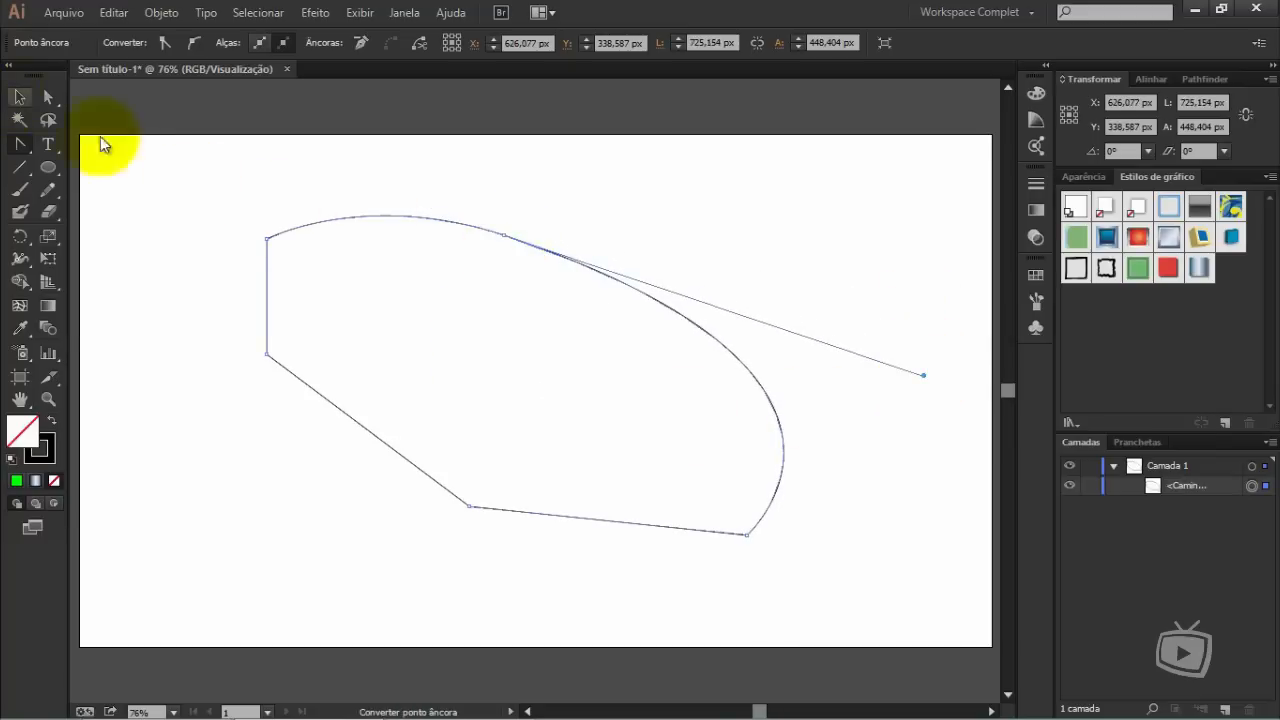
{"action": "left_click", "coordinate": [505, 236]}
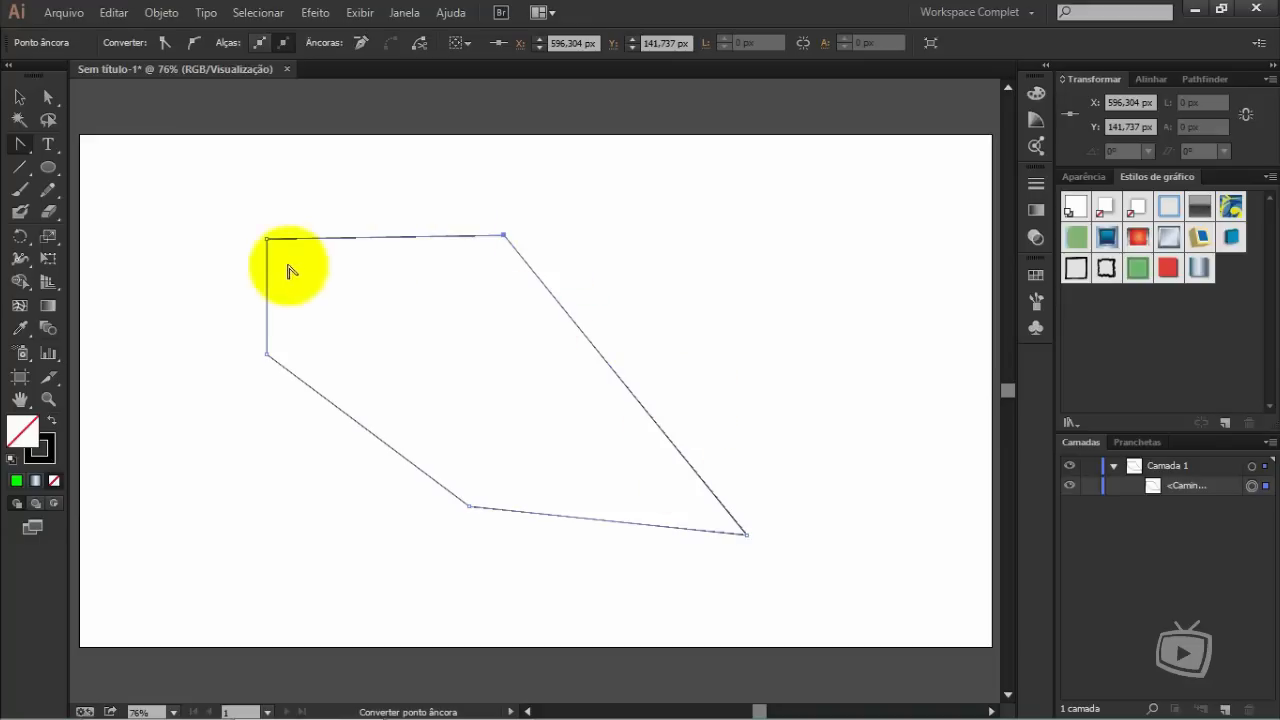
Move the whole five-sided polygon about 34 px to the right with the Selection tool
{"action": "left_click", "coordinate": [19, 97]}
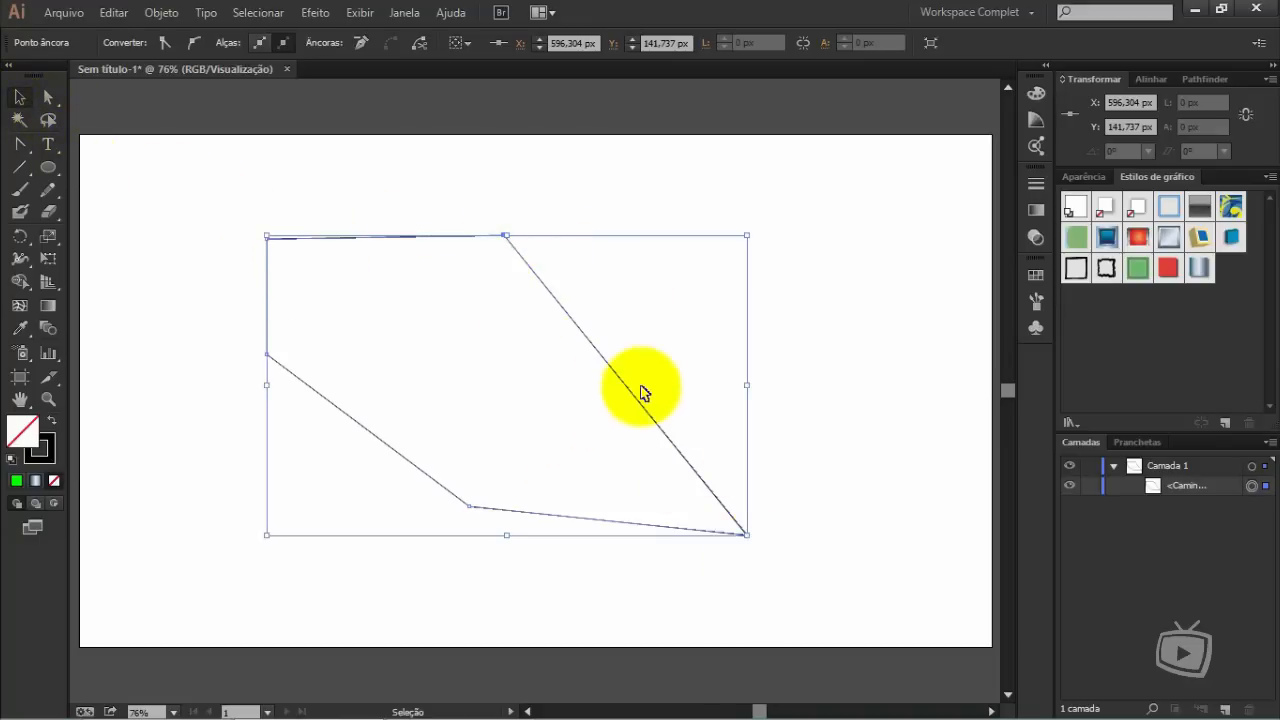
{"action": "left_click_drag", "start_coordinate": [626, 381], "coordinate": [646, 384]}
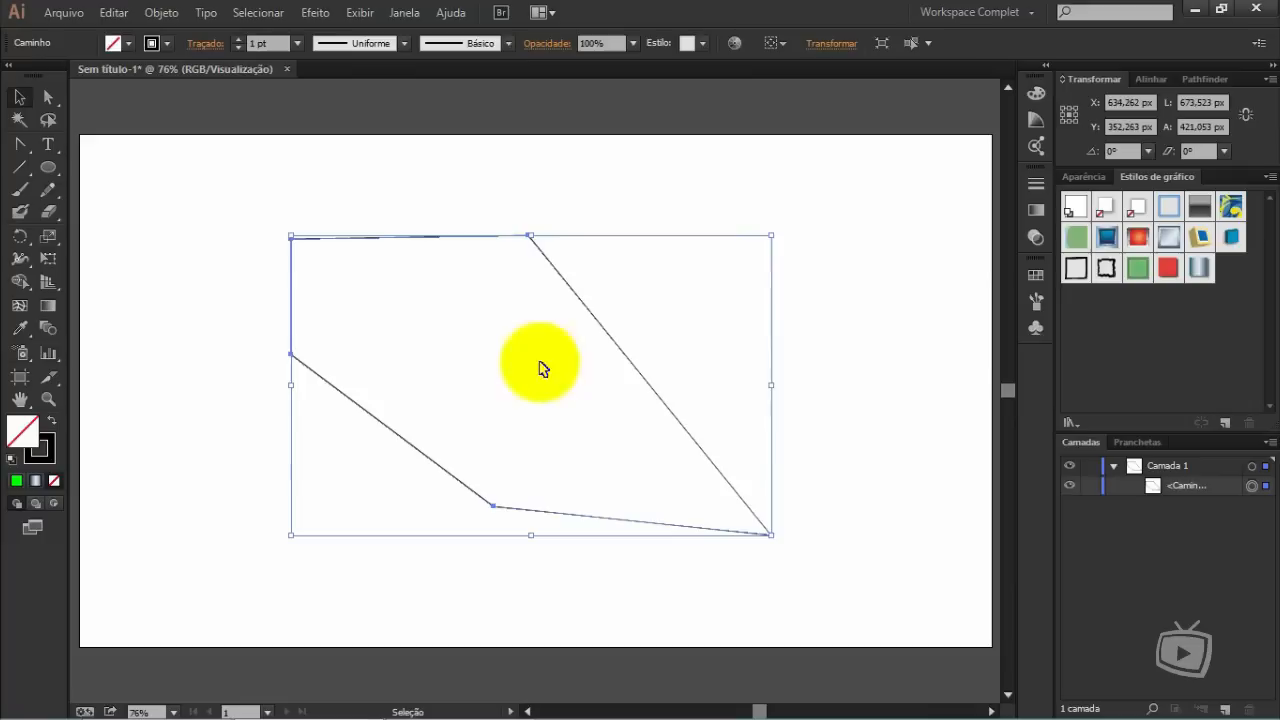
Add anchor points midway along the polygon's upper edge, long diagonal and vertical edge with the Add Anchor Point tool
{"action": "left_click_drag", "start_coordinate": [19, 143], "coordinate": [156, 143]}
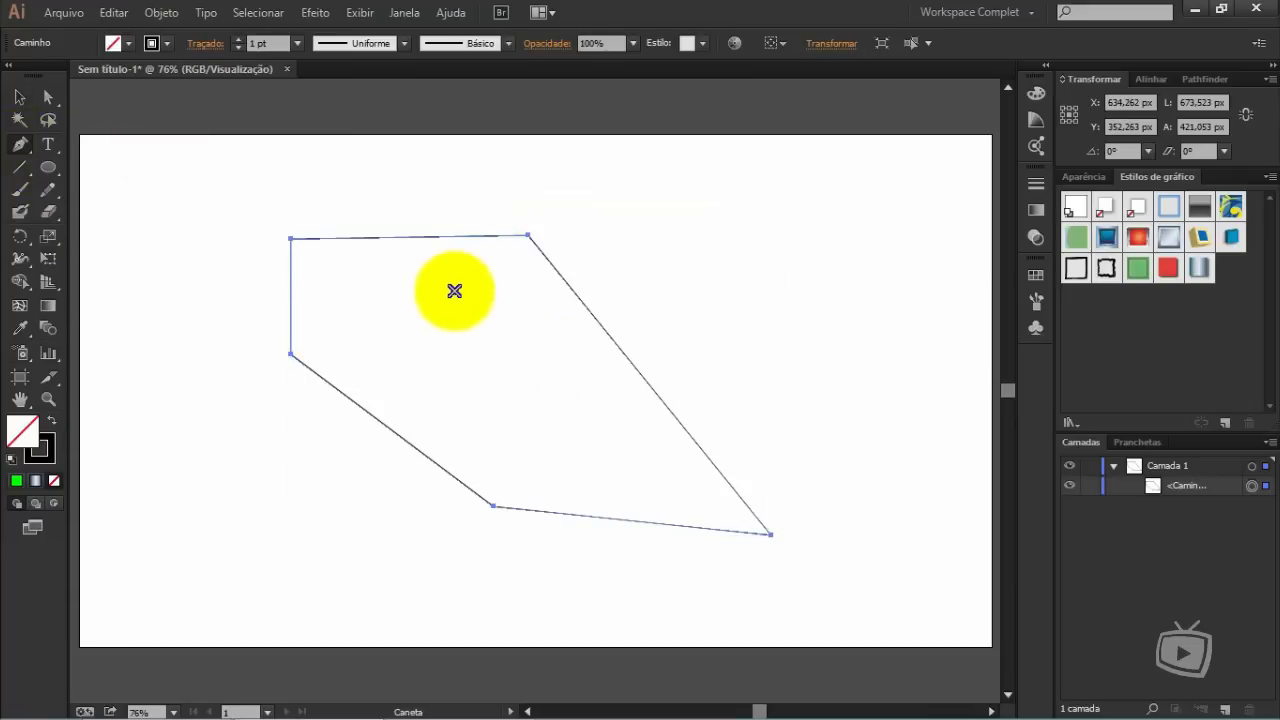
{"action": "left_click", "coordinate": [406, 237]}
{"action": "left_click", "coordinate": [637, 368]}
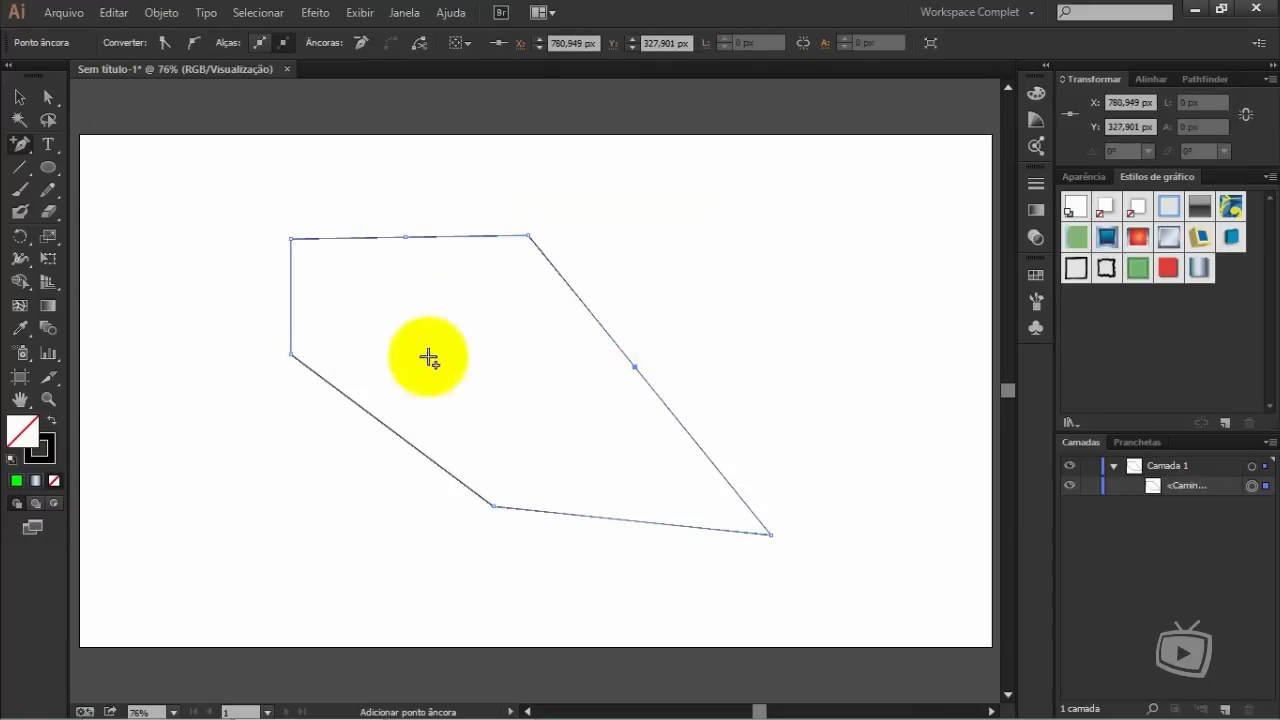
{"action": "left_click", "coordinate": [290, 296]}
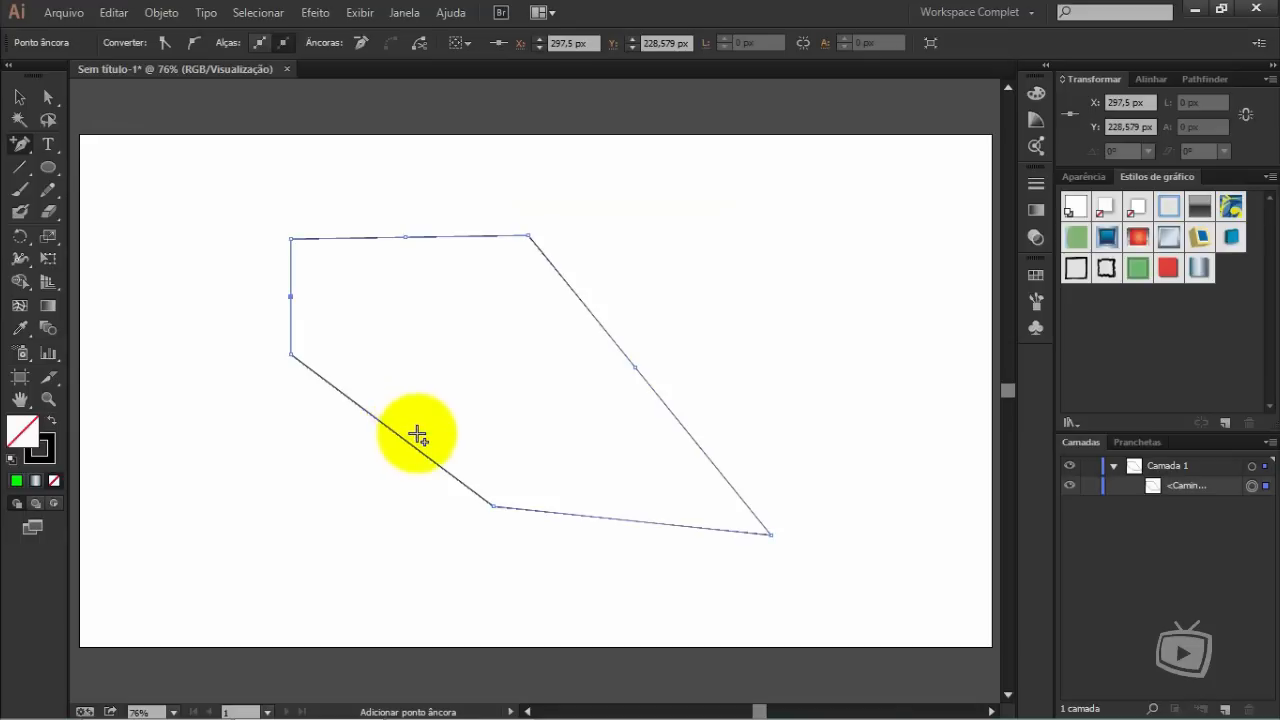
Delete the added midpoint anchors from the vertical edge, upper edge and long diagonal with the Delete Anchor Point tool
{"action": "key", "text": "minus"}
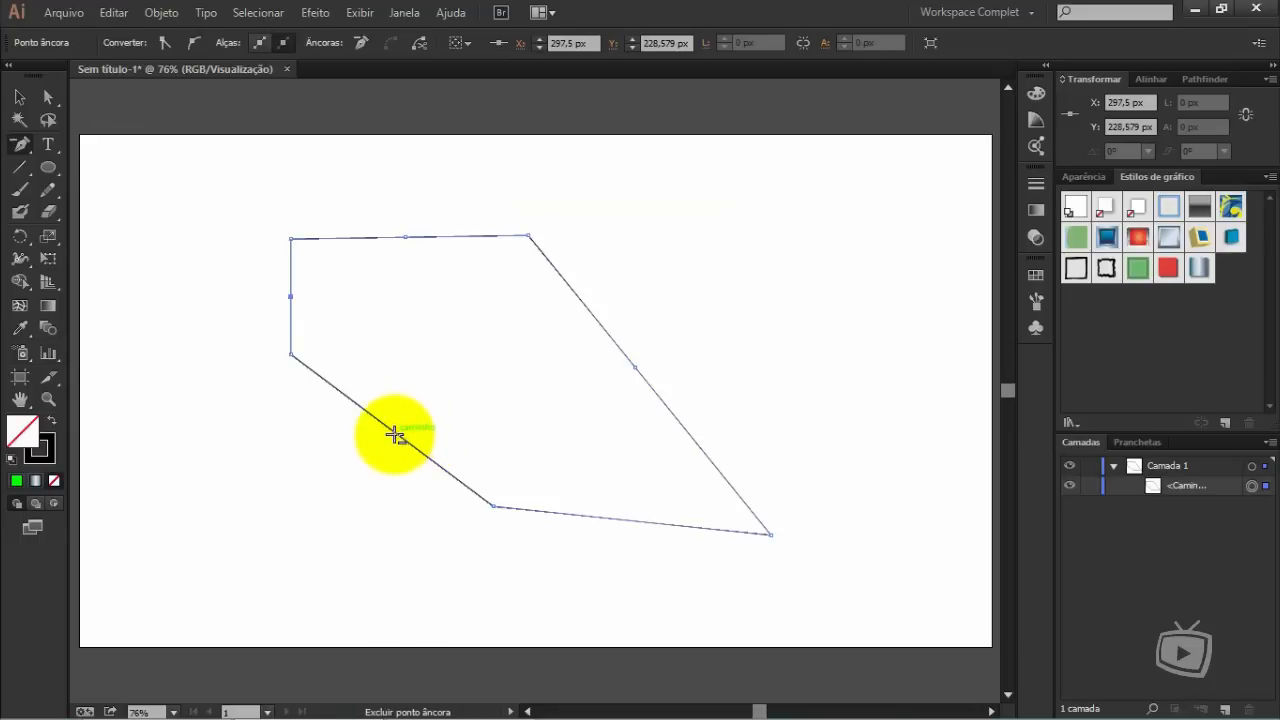
{"action": "left_click", "coordinate": [394, 433]}
{"action": "left_click", "coordinate": [808, 393]}
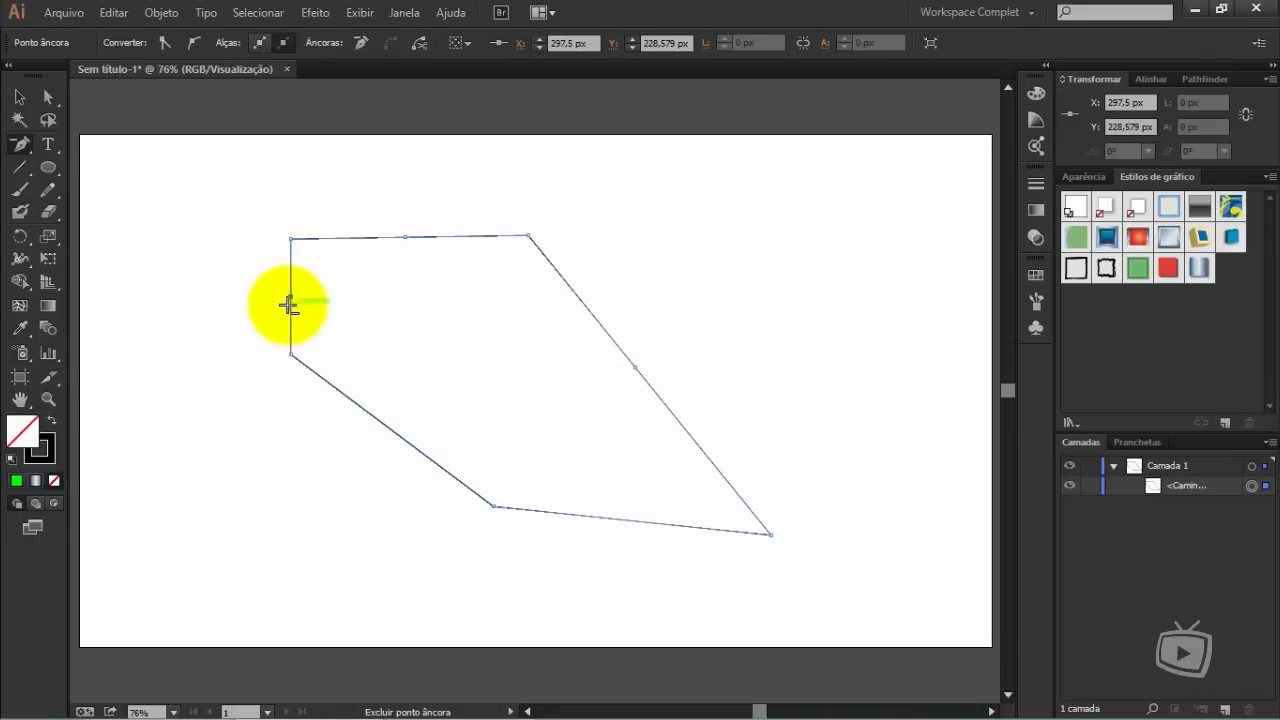
{"action": "left_click", "coordinate": [290, 297]}
{"action": "left_click", "coordinate": [406, 237]}
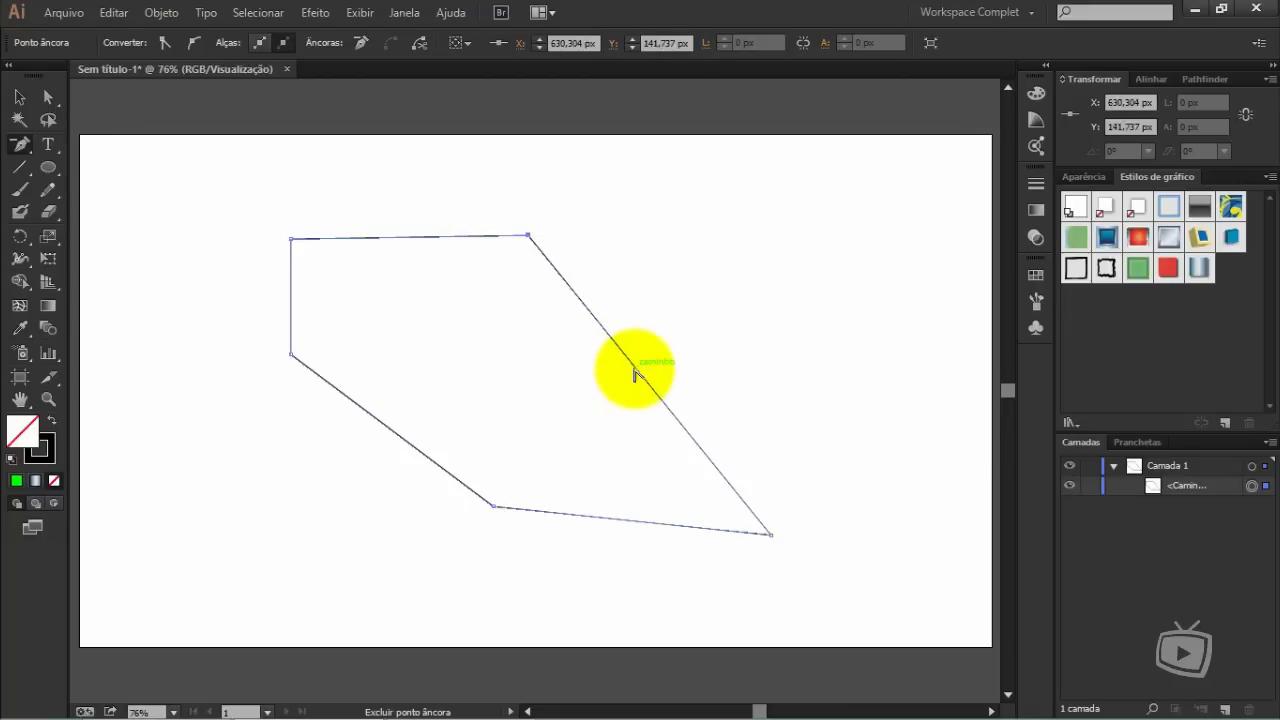
Convert the corner between the upper edge and long diagonal into a smooth point with long, gently sloping handles, and switch back to the Pen tool
{"action": "key", "text": "shift+c"}
{"action": "left_click_drag", "start_coordinate": [528, 235], "coordinate": [364, 198]}
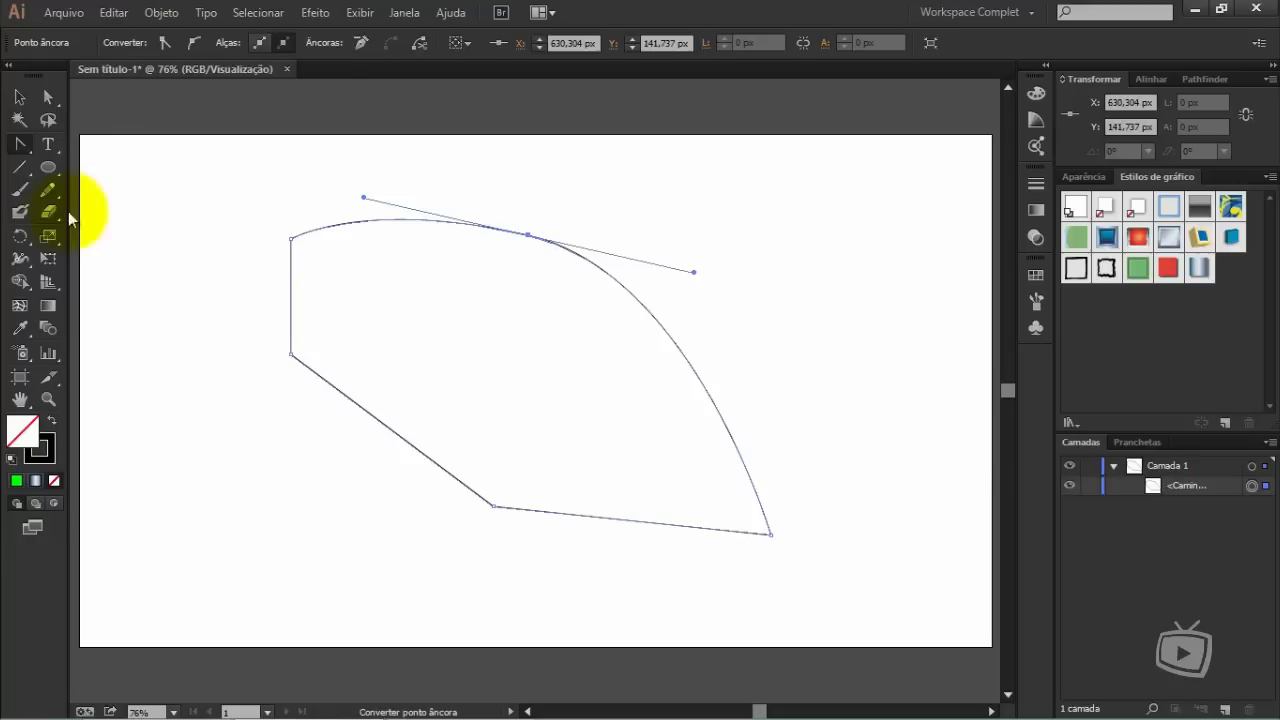
{"action": "left_click_drag", "start_coordinate": [18, 156], "coordinate": [75, 147]}
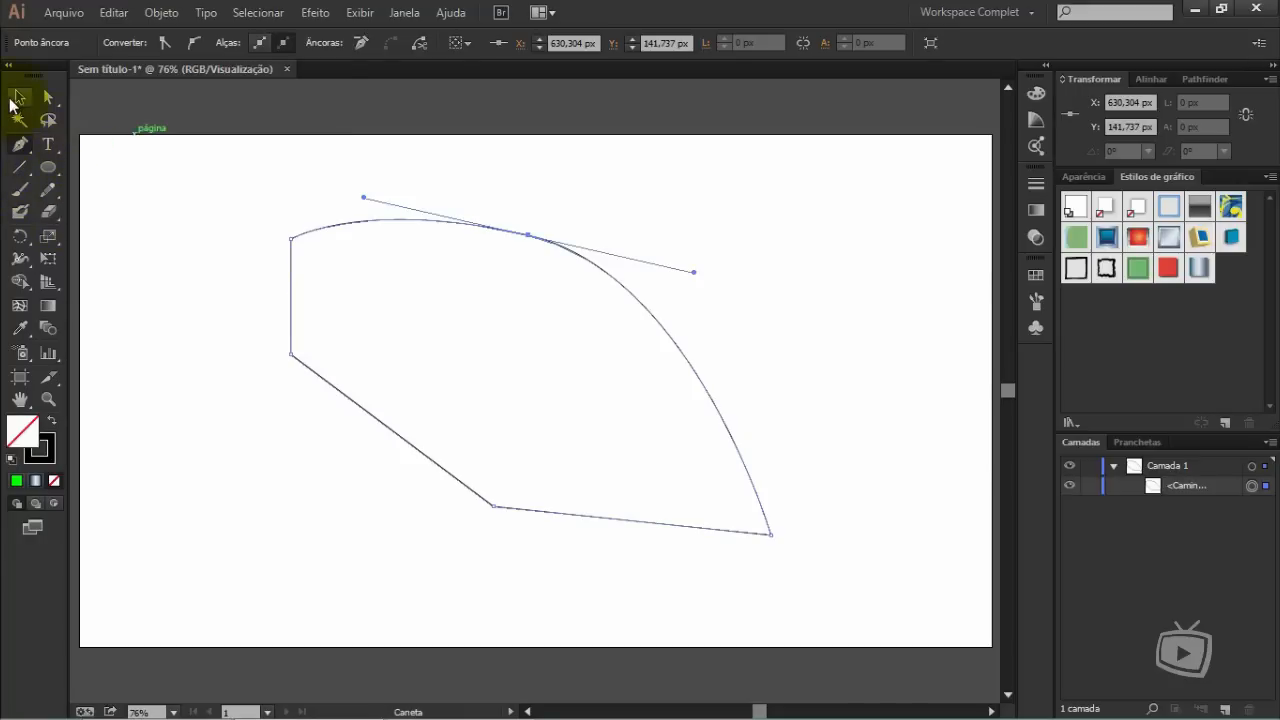
Move the whole curved shape about 30 px right and 45 px down with the Selection tool
{"action": "left_click", "coordinate": [14, 103]}
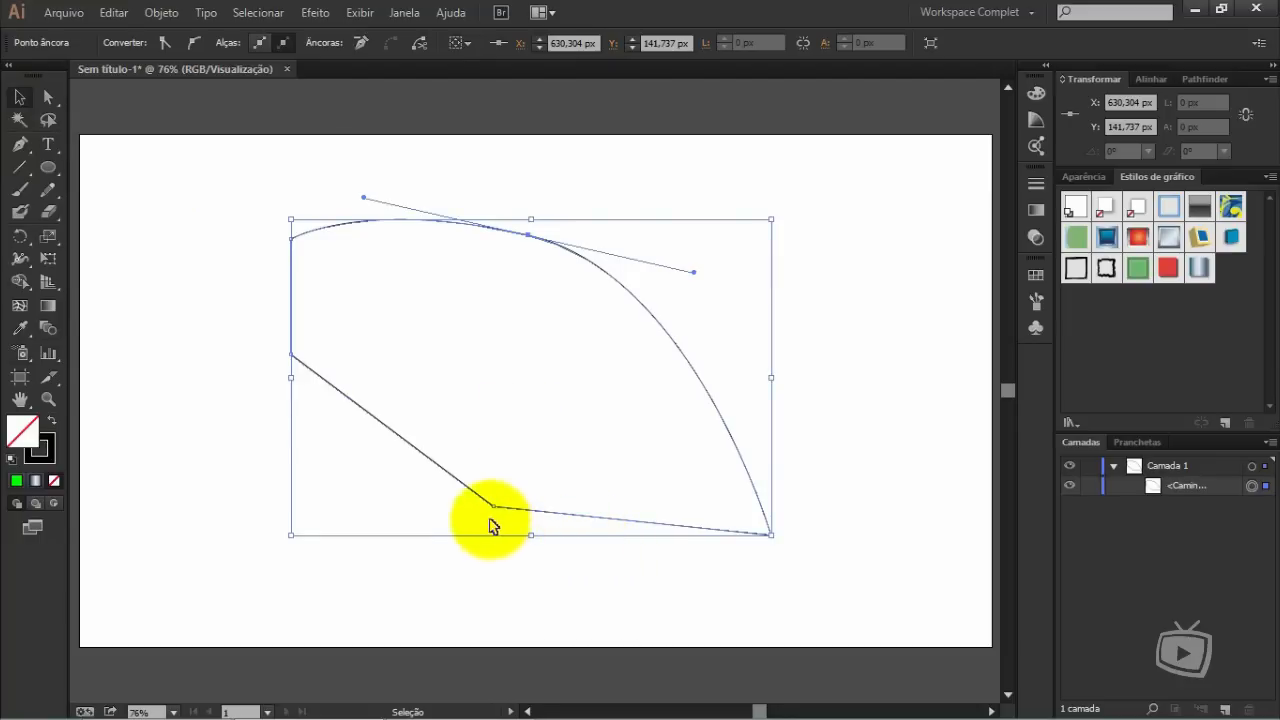
{"action": "left_click_drag", "start_coordinate": [505, 538], "coordinate": [515, 541]}
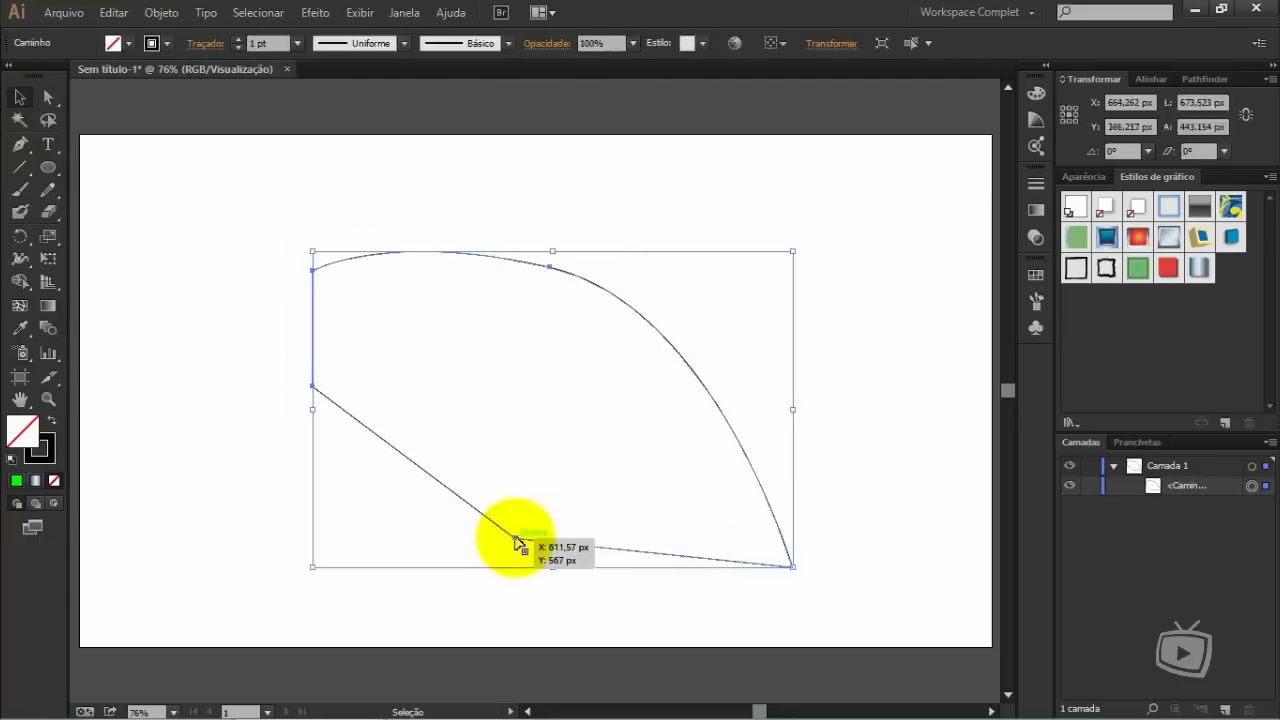